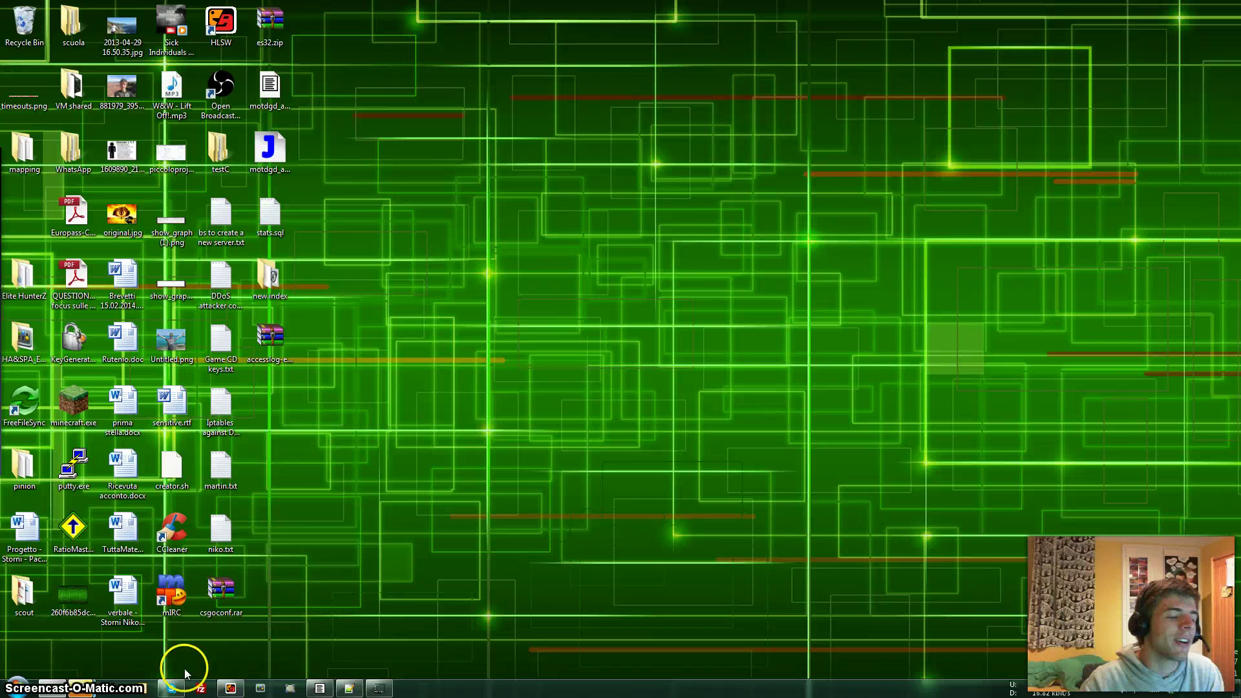
Step: Open the launch options of Counter-Strike: Global Offensive from its properties in the Steam library
right_click(82, 686)
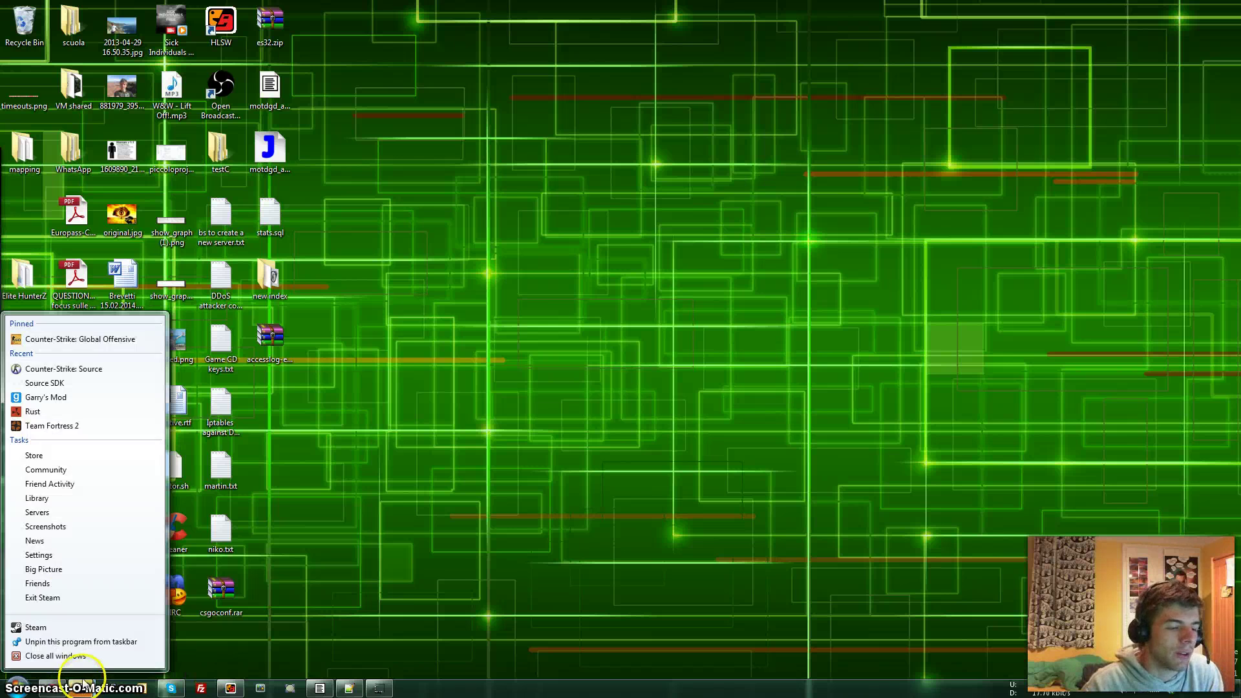
left_click(62, 499)
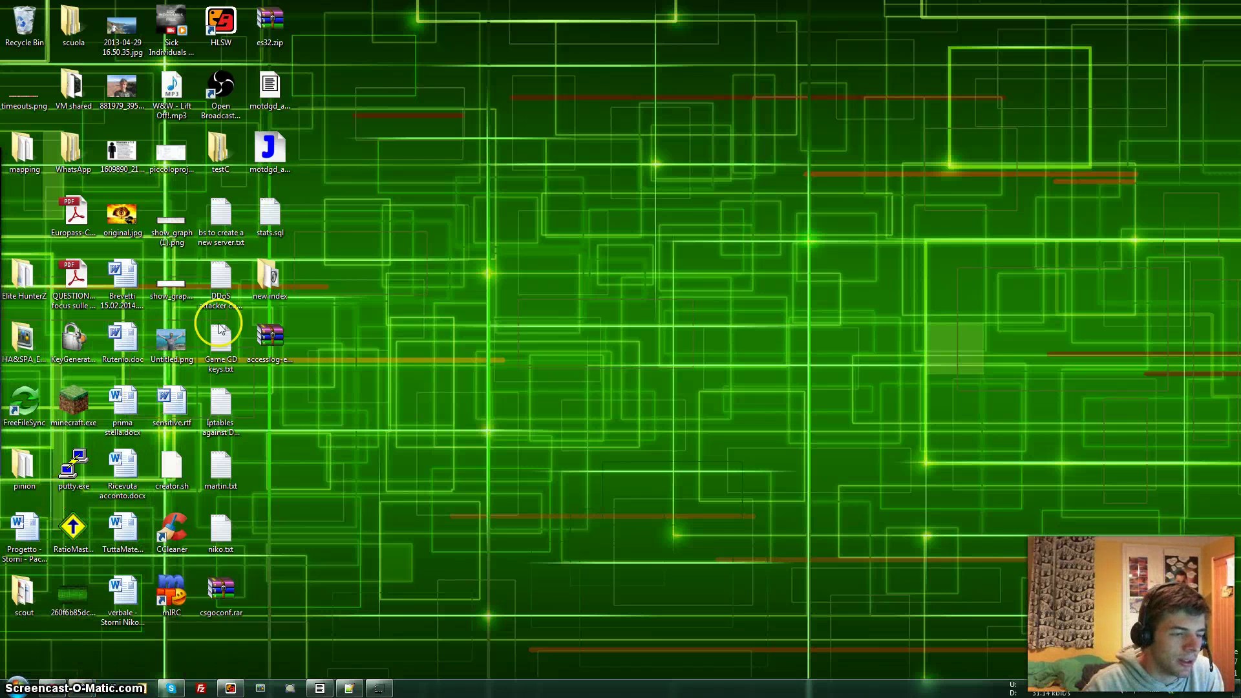
left_click_drag(421, 75, 519, 101)
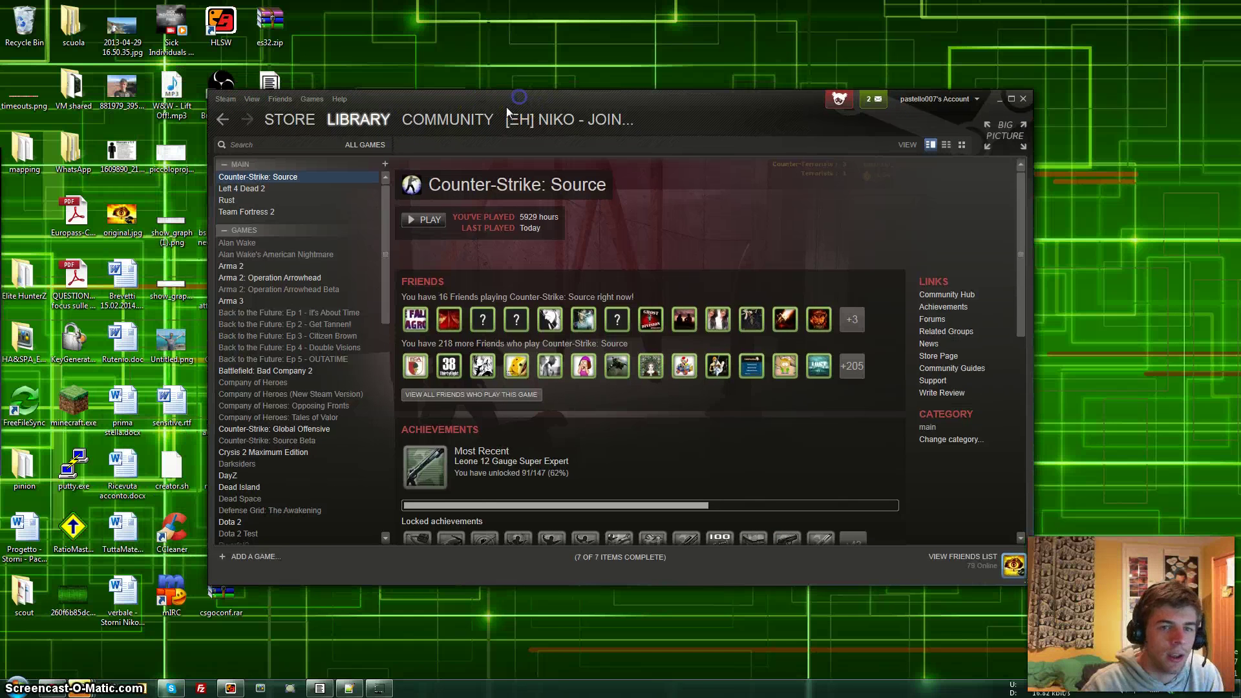
left_click(260, 428)
right_click(301, 432)
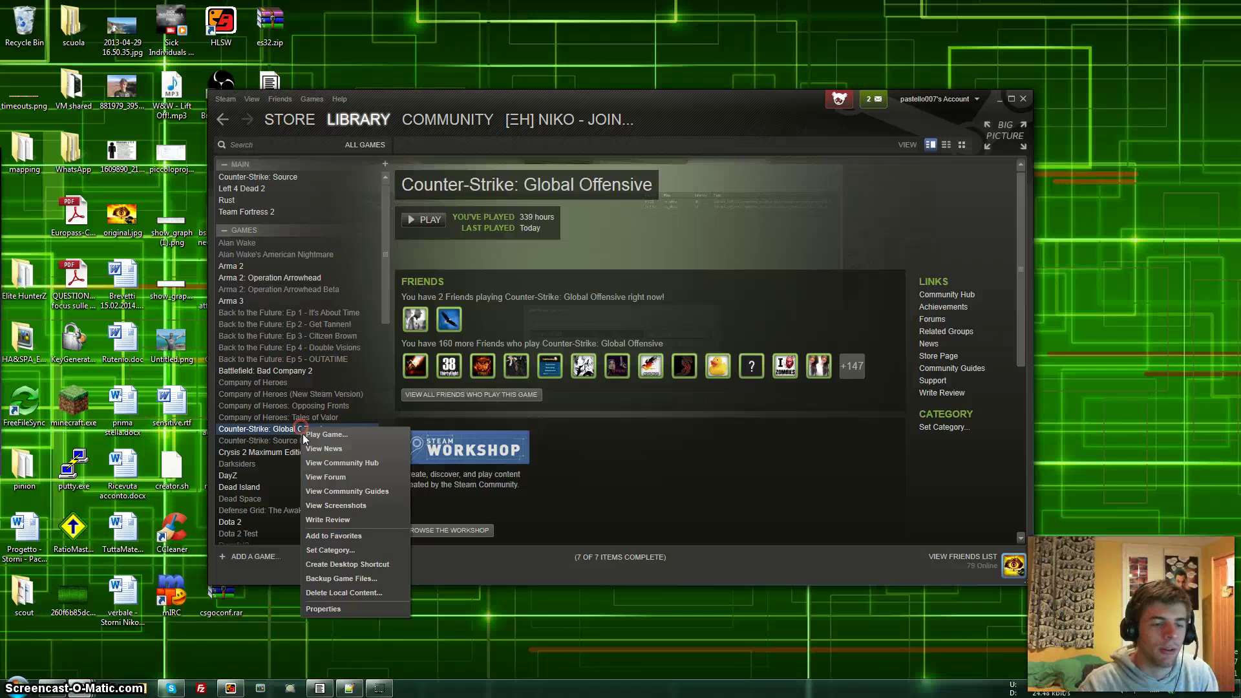
left_click(340, 601)
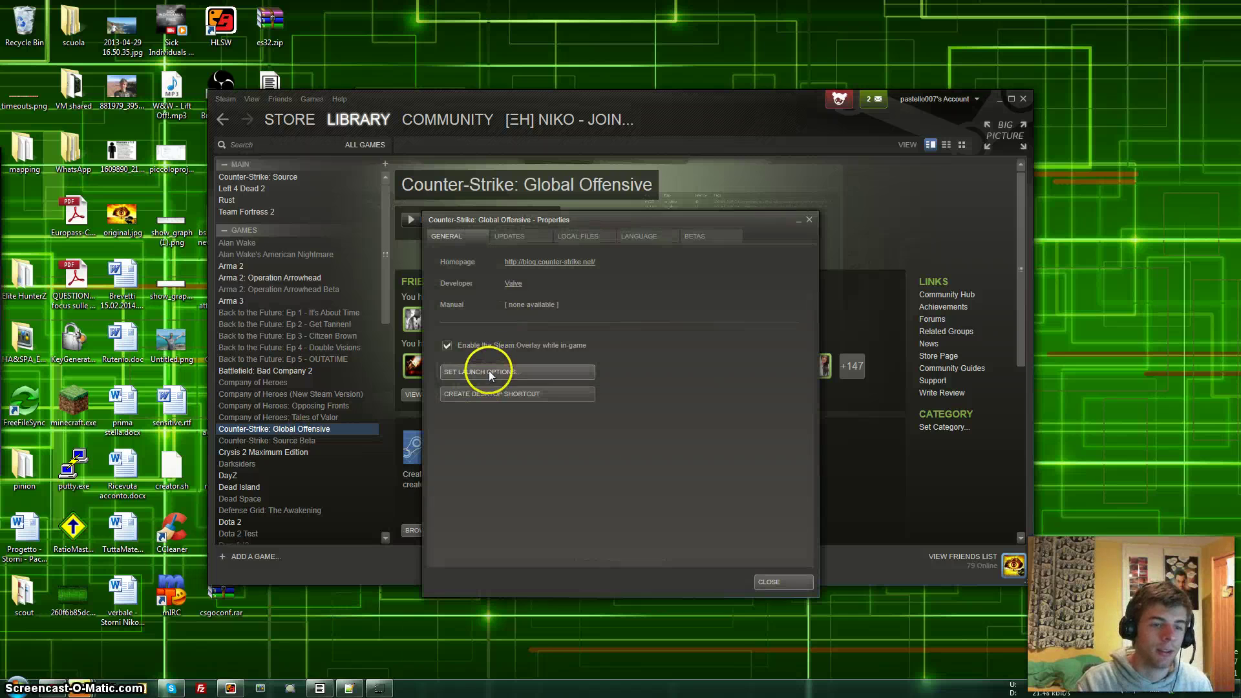
left_click(489, 371)
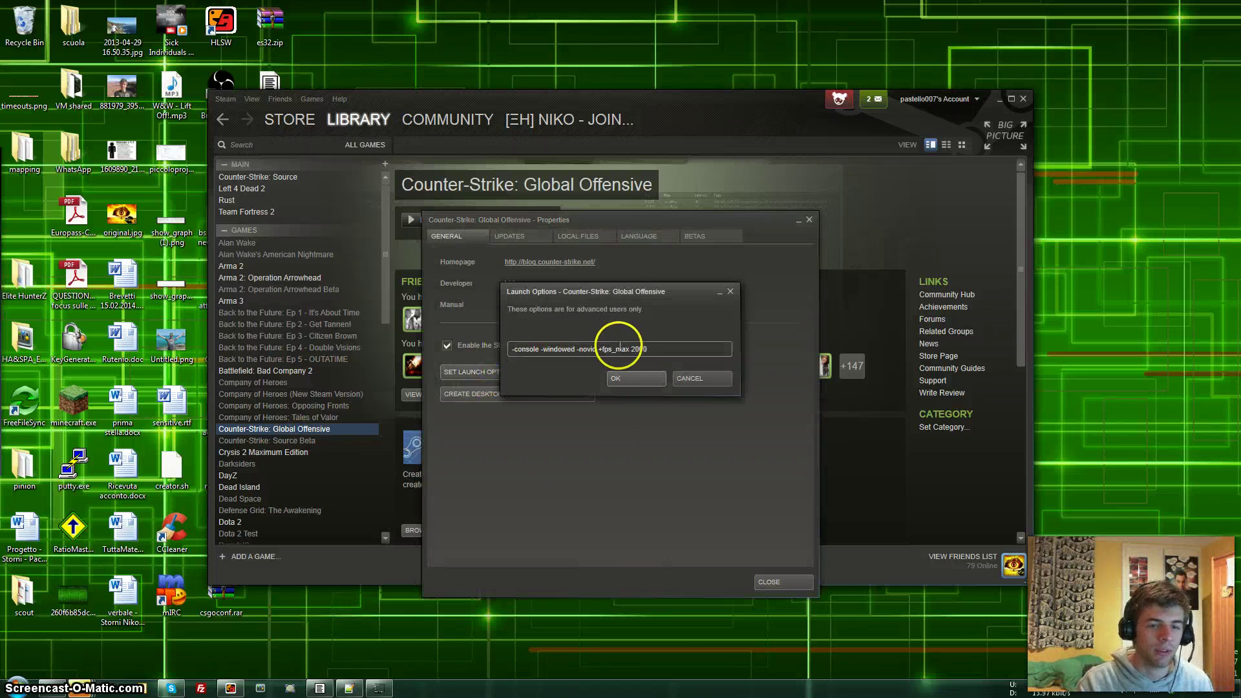
Step: Examine the -windowed and -novid launch options, accept them and close the game's properties
left_click(552, 348)
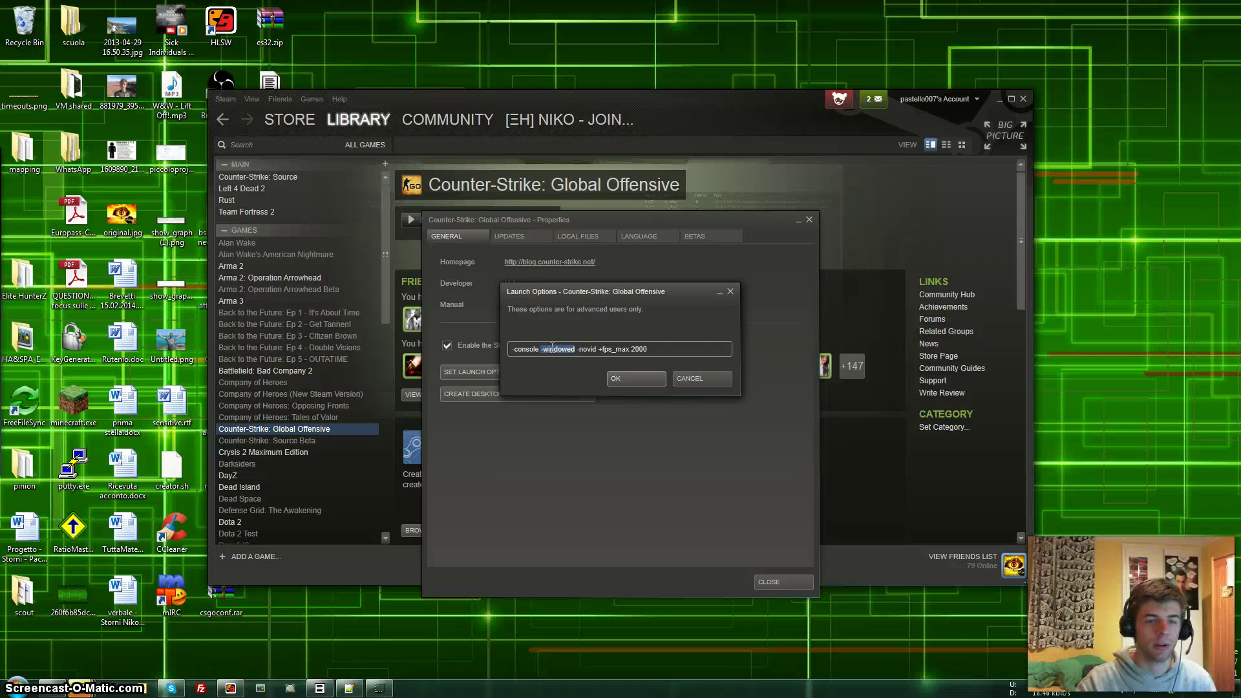
double_click(553, 349)
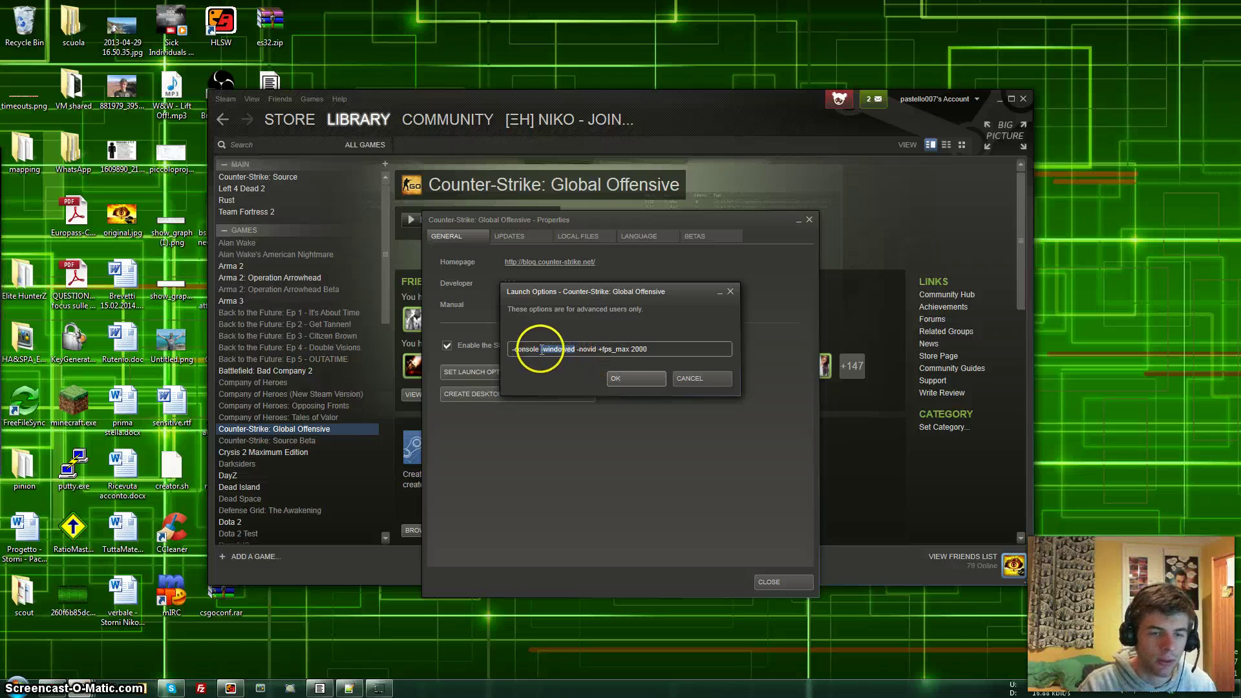
double_click(587, 350)
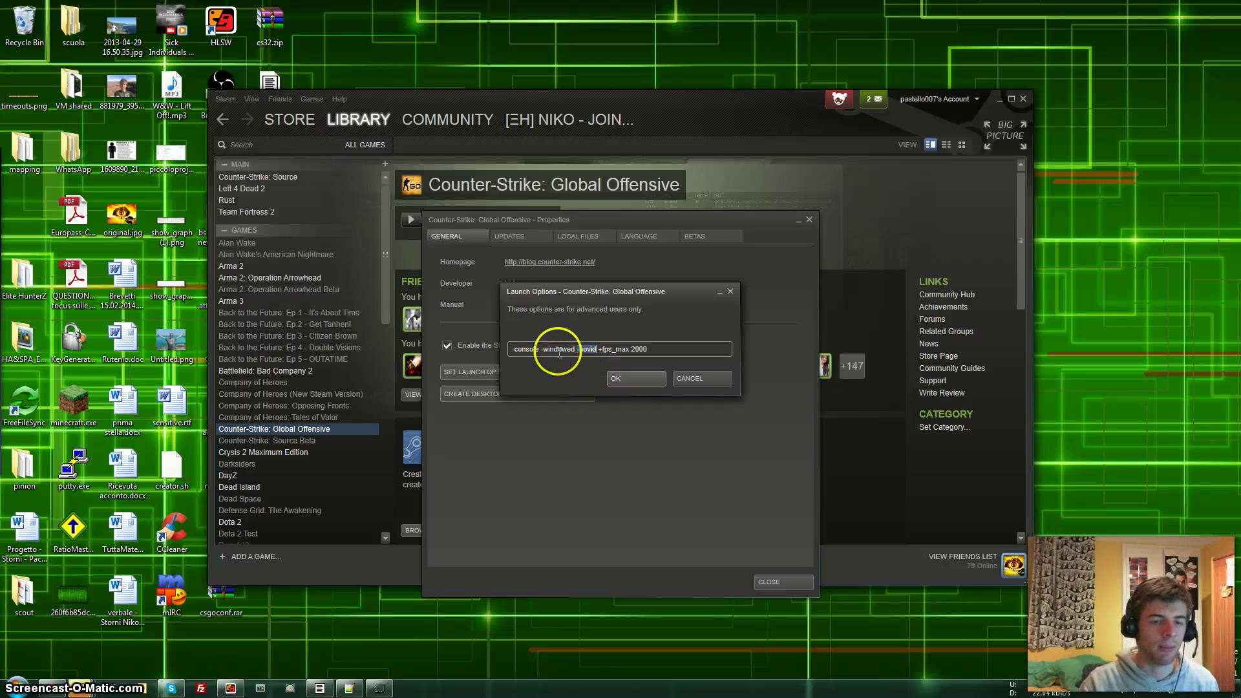
left_click(635, 382)
left_click(776, 582)
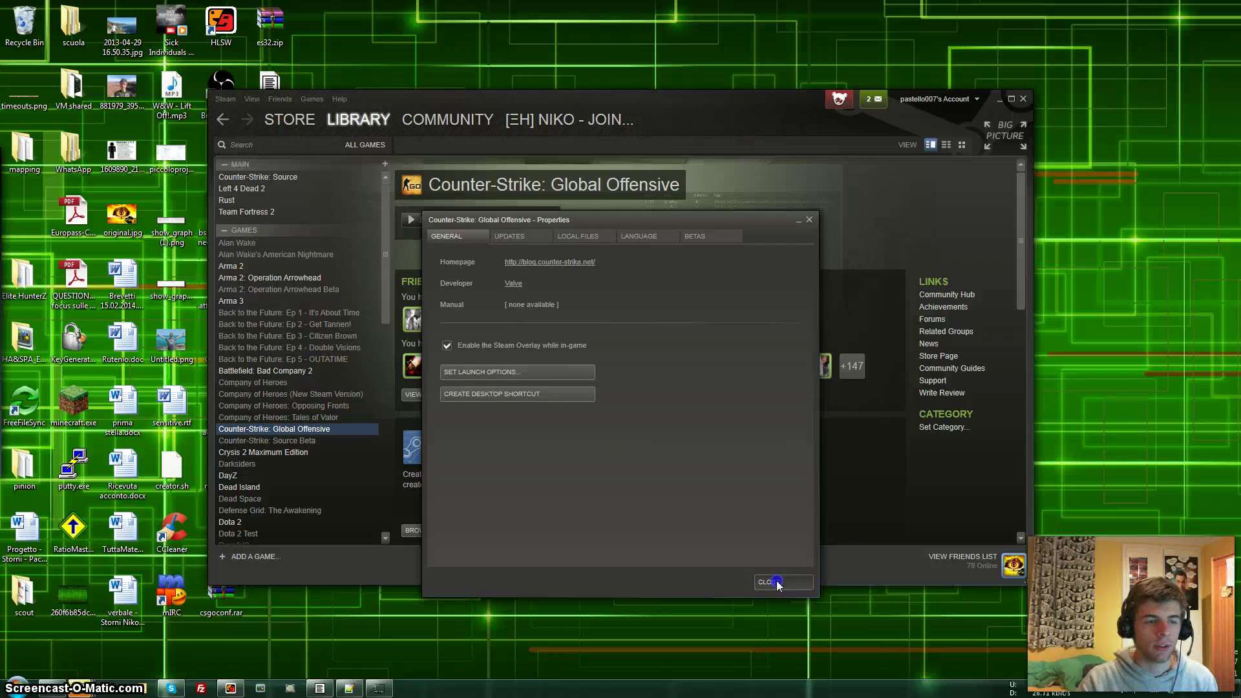
Step: Launch Counter-Strike: Global Offensive and close the developer console covering the main menu
double_click(284, 432)
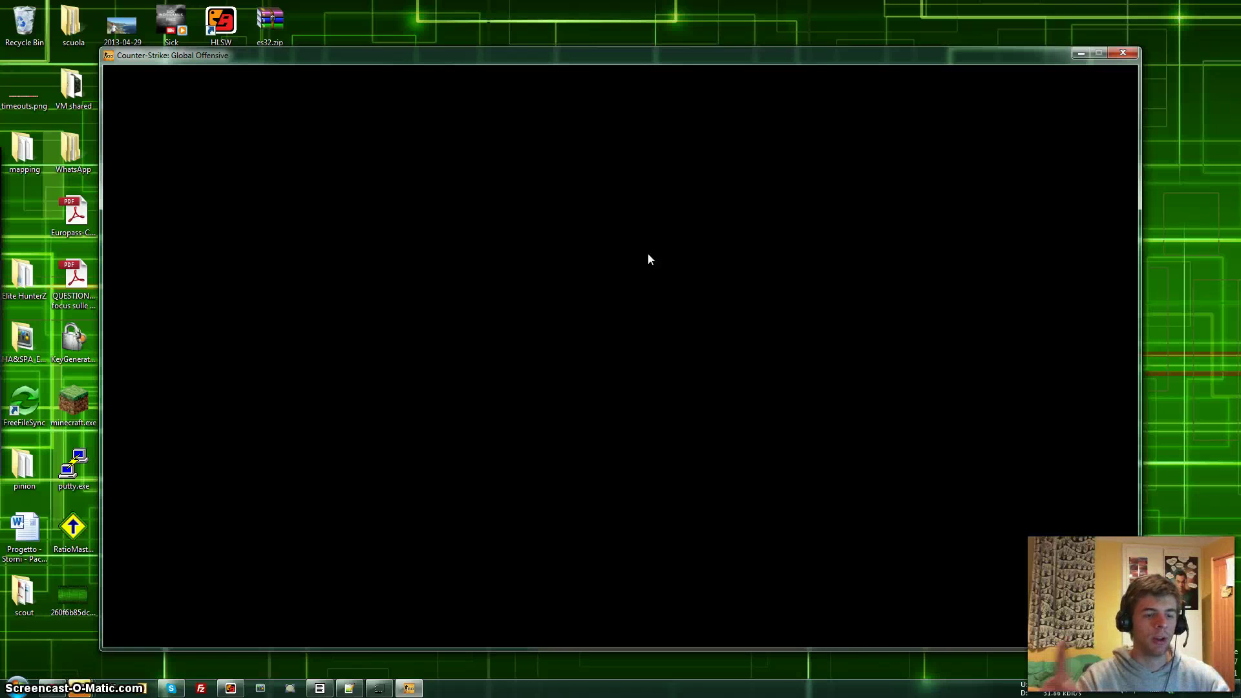
left_click(400, 260)
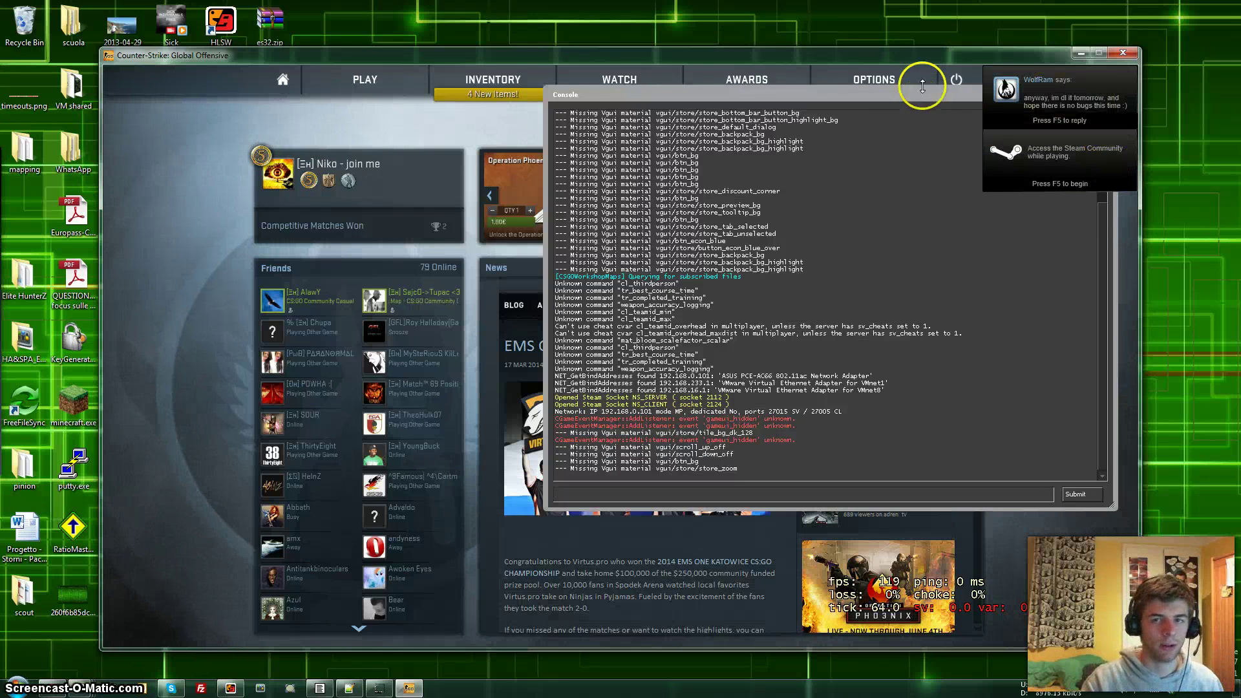
left_click_drag(915, 96, 565, 153)
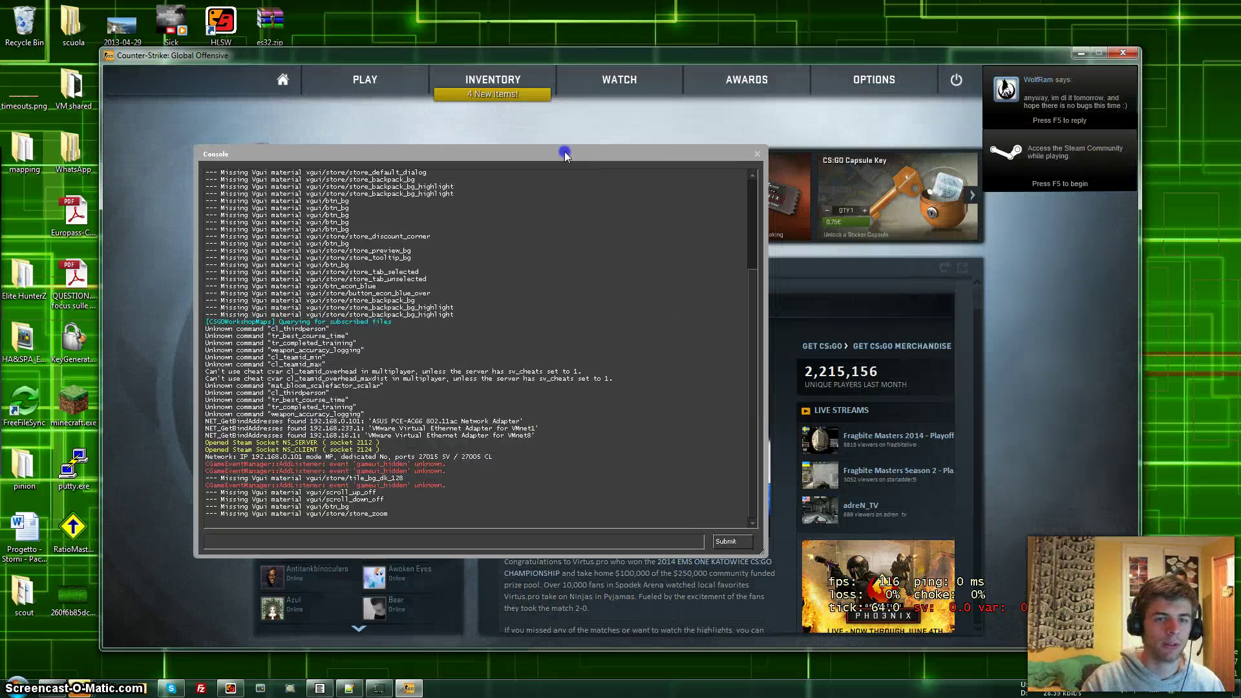
left_click(758, 154)
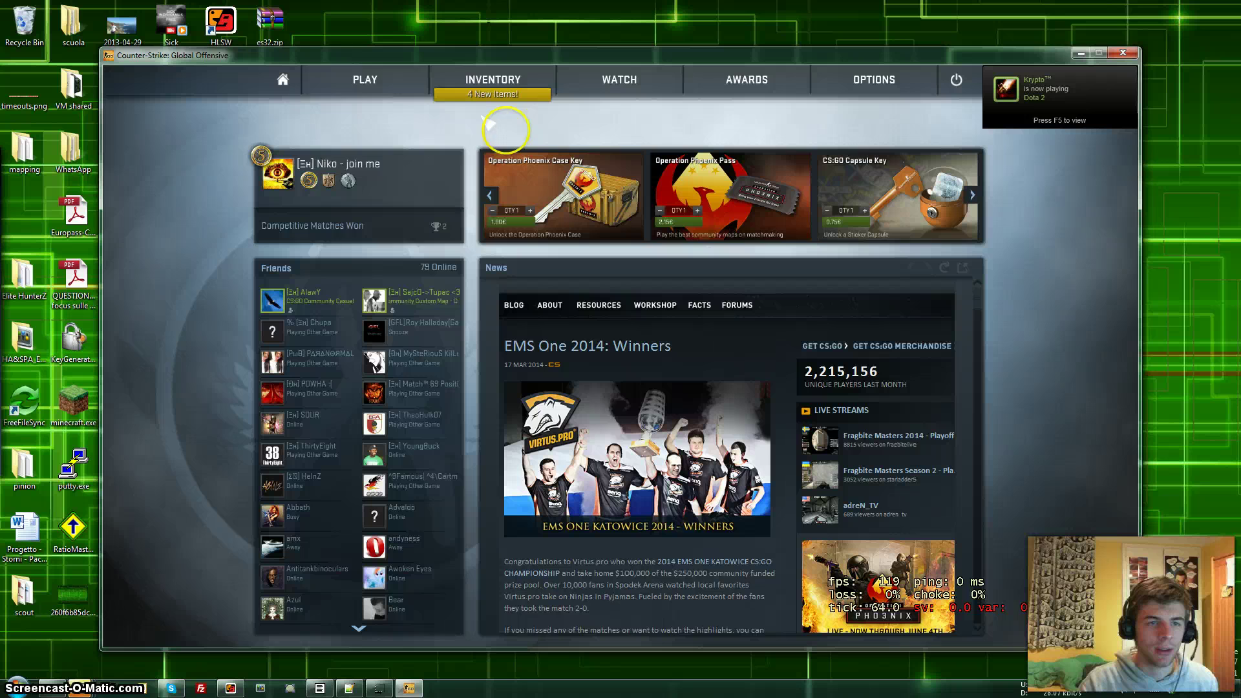
Step: Open the community server browser and sort the internet servers by number of players, fullest first
left_click(343, 78)
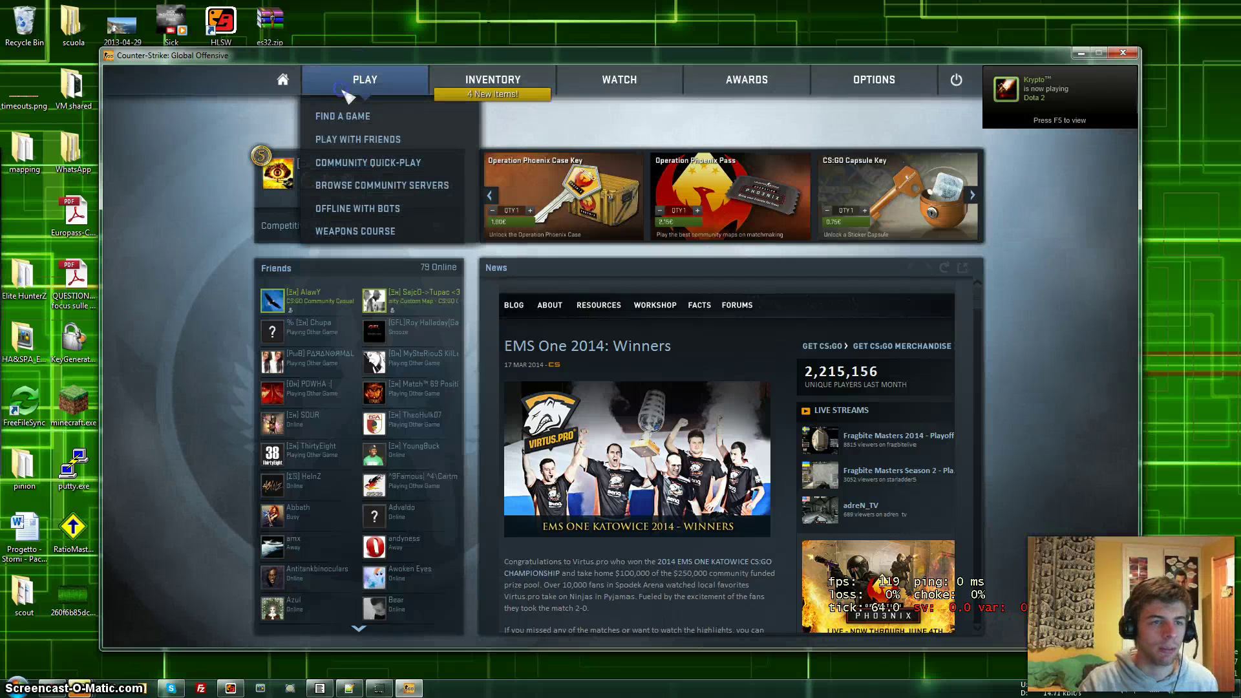
left_click(352, 187)
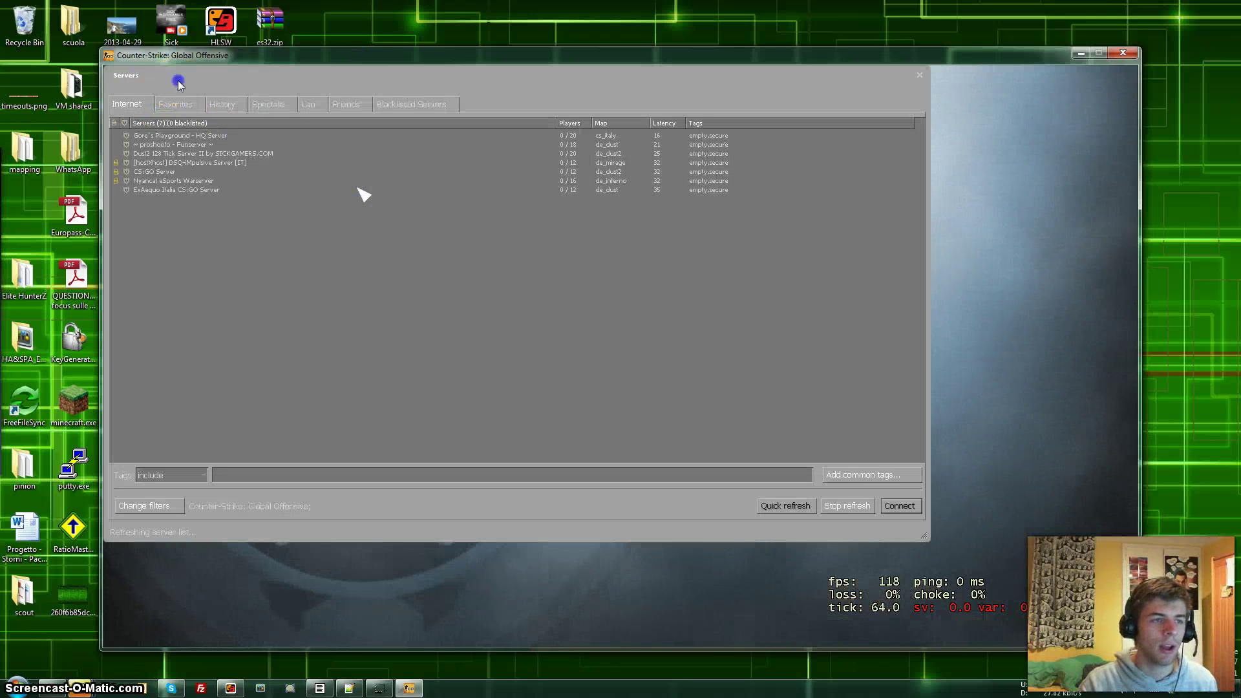
left_click_drag(302, 70, 411, 97)
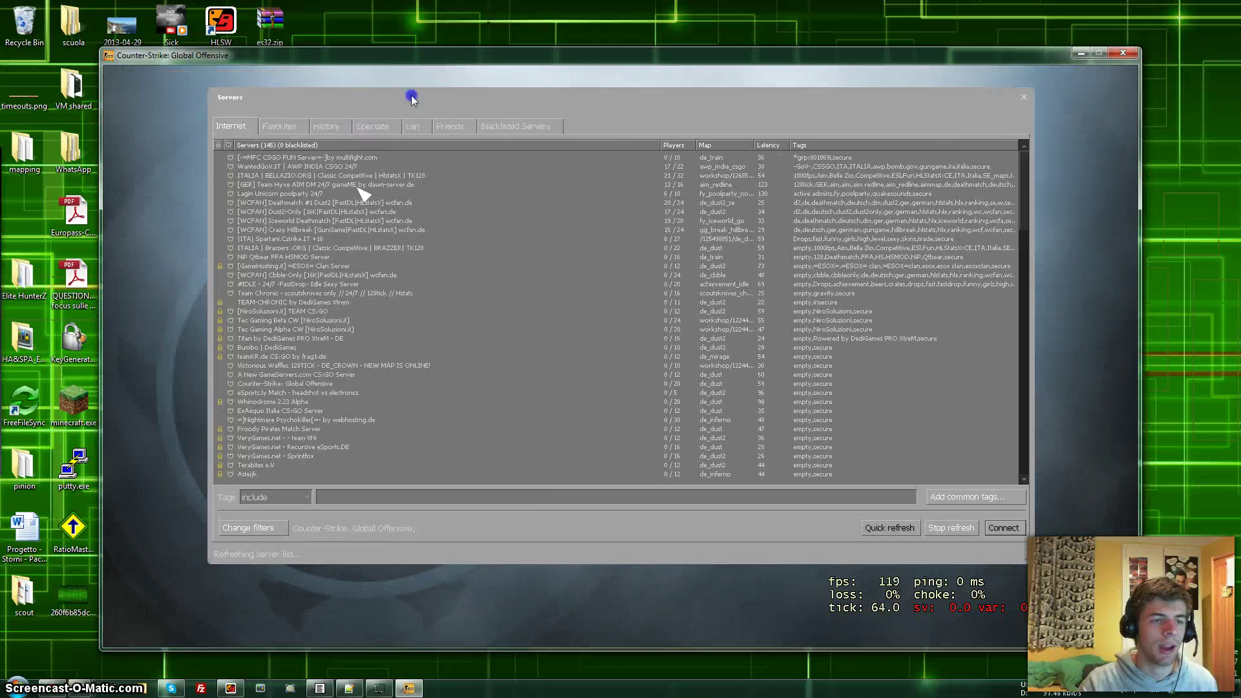
left_click(672, 145)
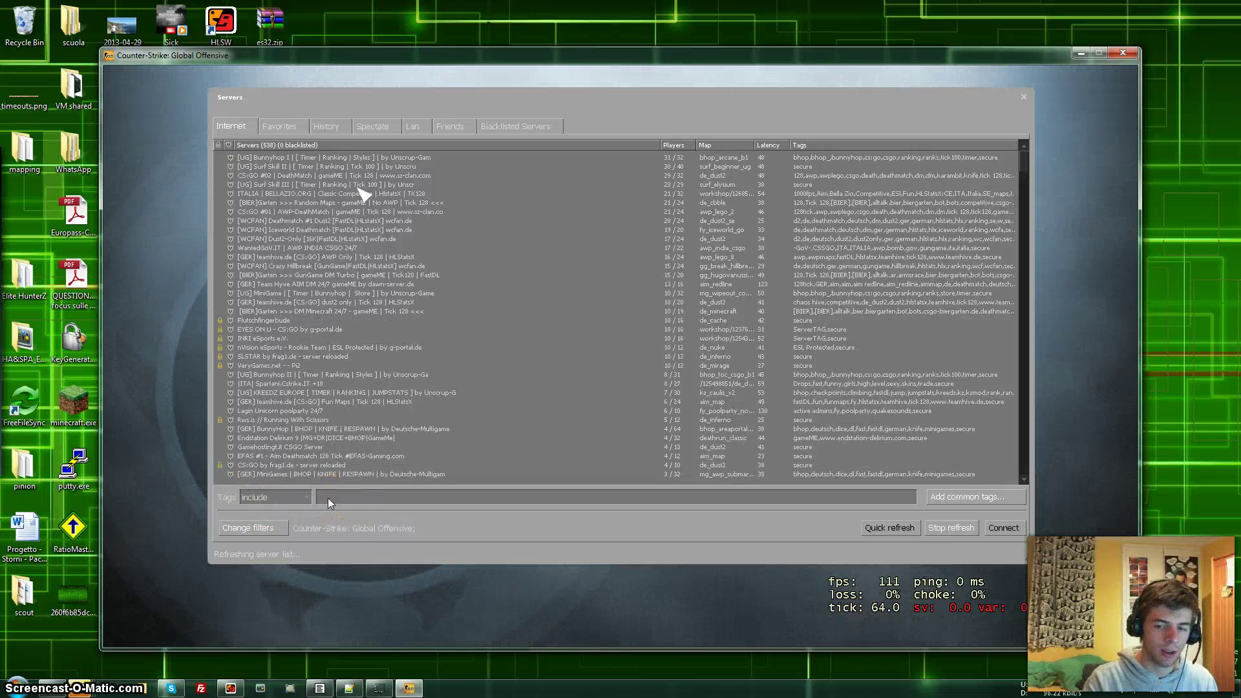
Step: Filter the internet servers to those including the tag EH and refresh the whole list
type("EH")
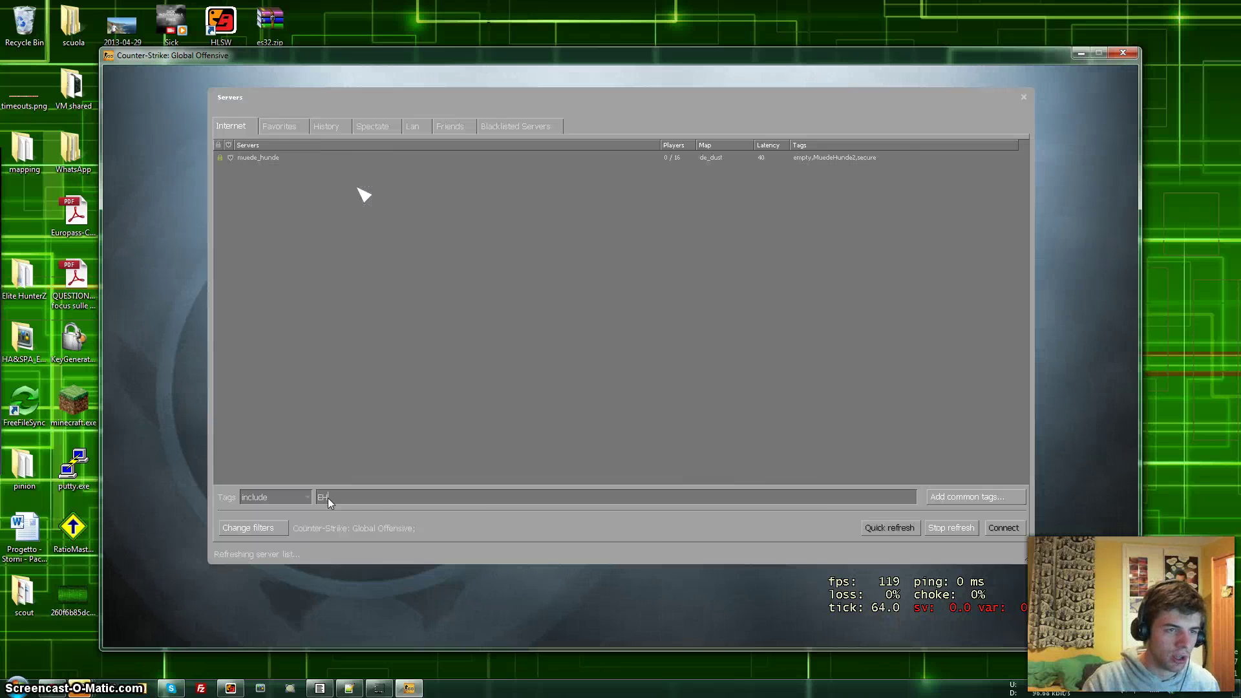
left_click(947, 529)
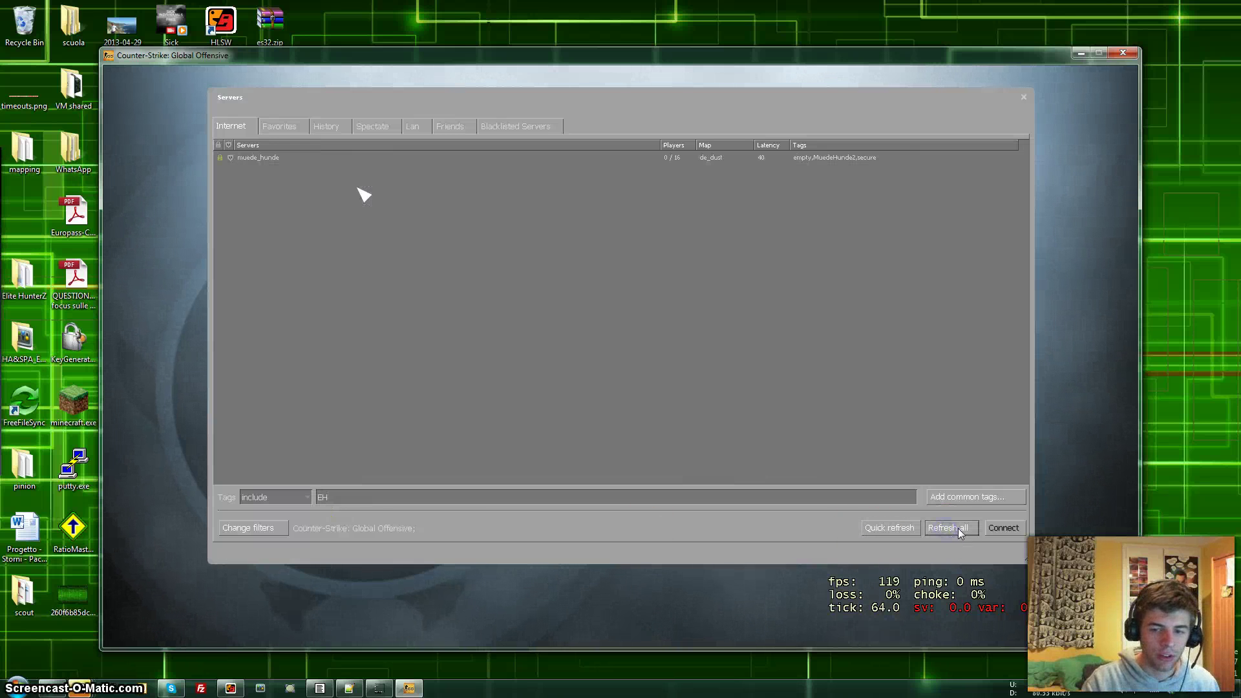
left_click(947, 529)
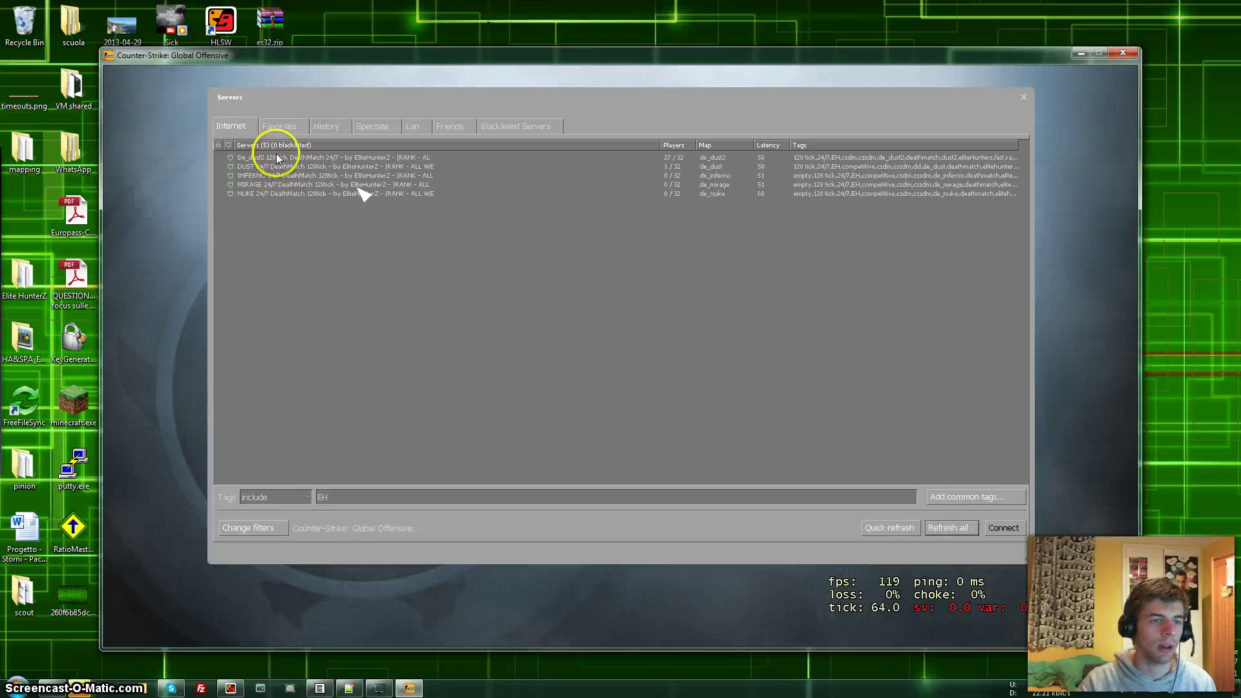
Step: Add all the listed EliteHunterZ DeathMatch servers, from De_dust2 through NUKE, to the favorites together
left_click(333, 160)
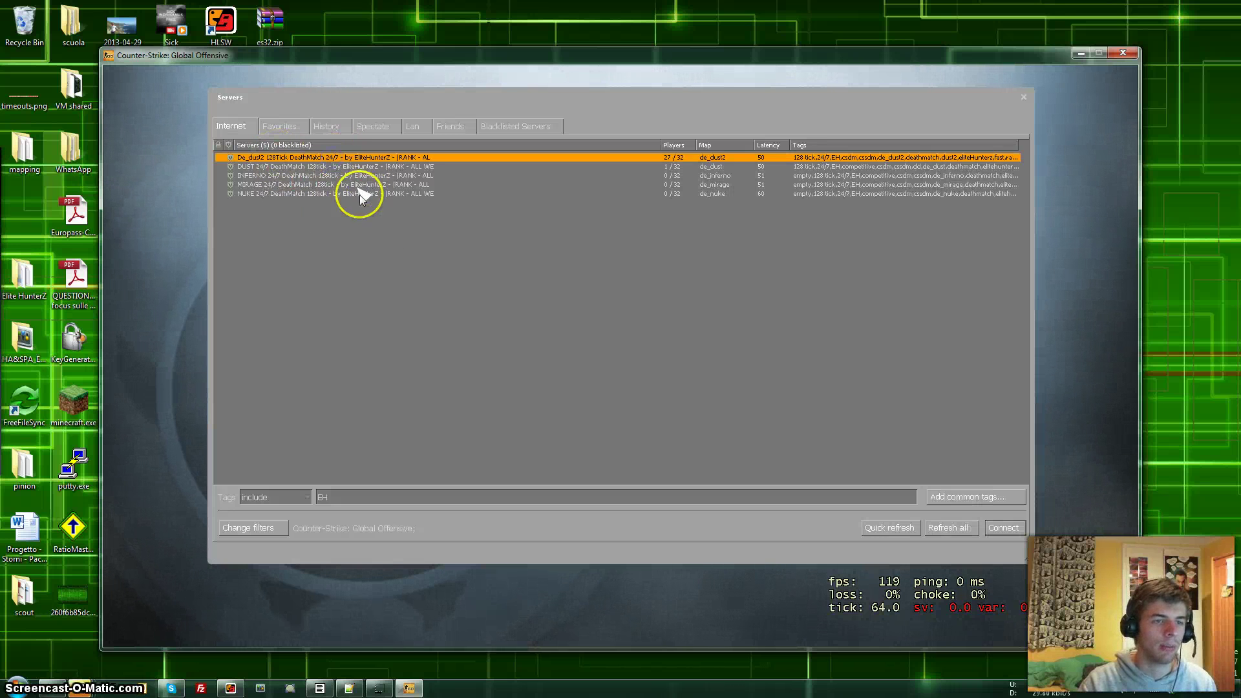
left_click_drag(377, 100, 480, 88)
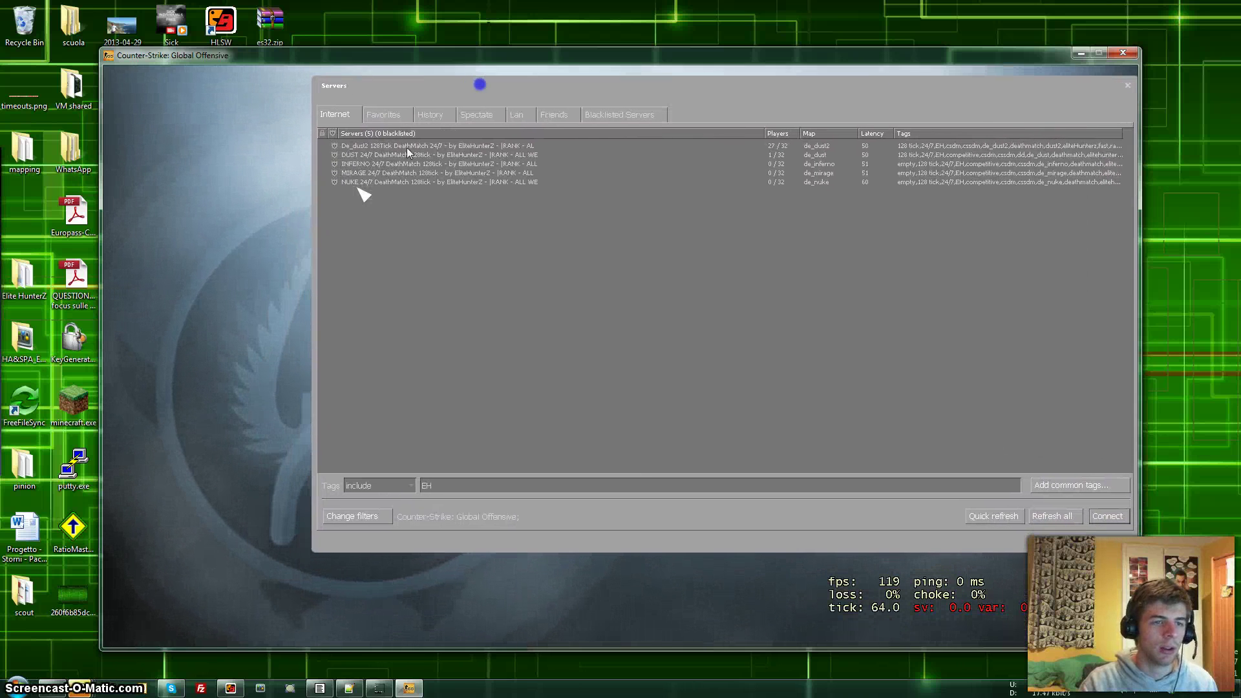
left_click(370, 147)
left_click(431, 226)
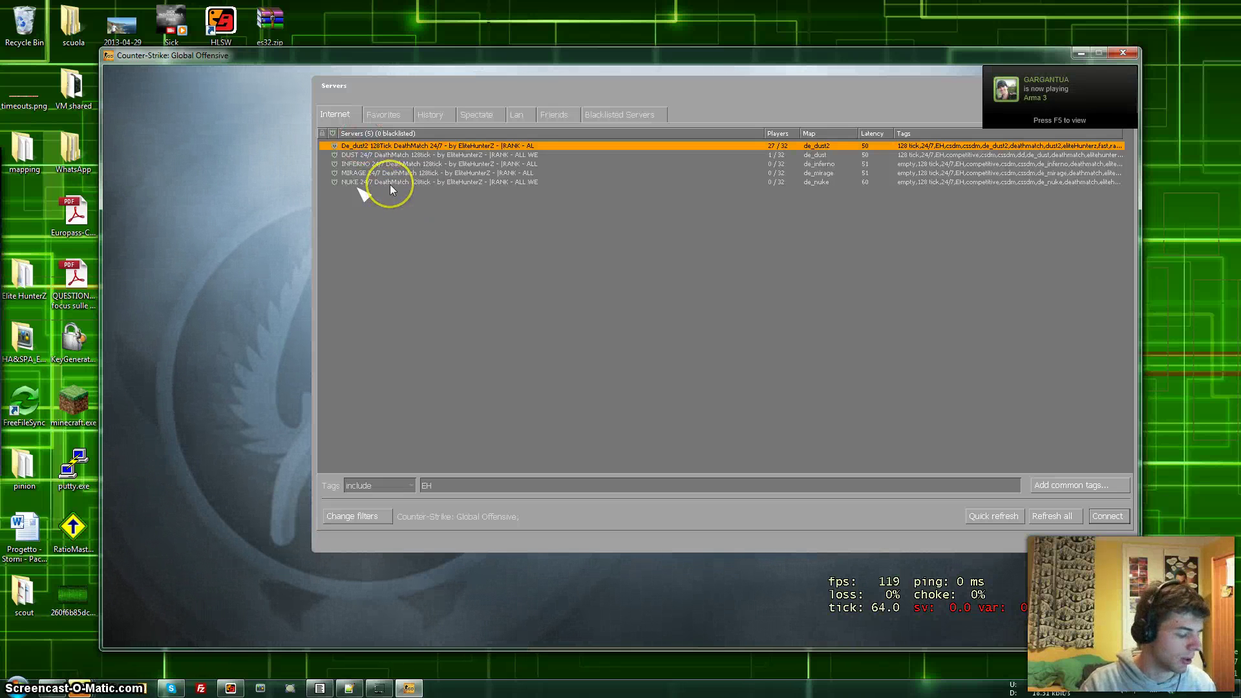
left_click(410, 182, "shift")
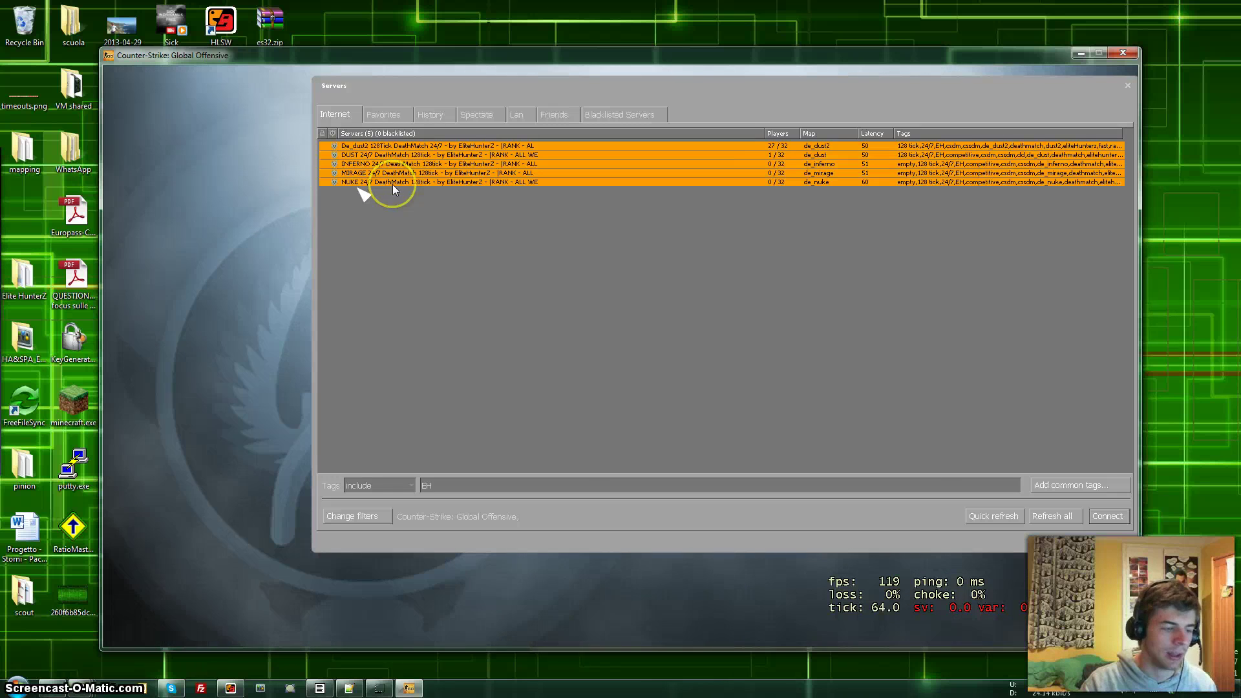
right_click(393, 184)
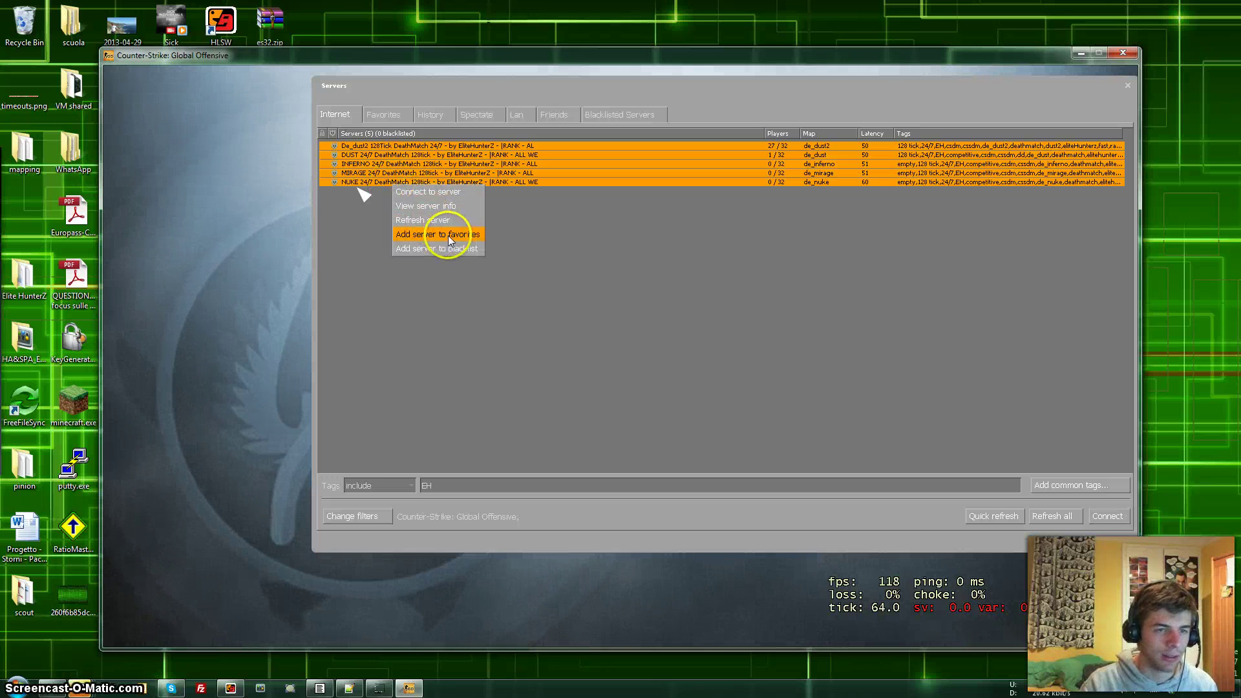
left_click(471, 236)
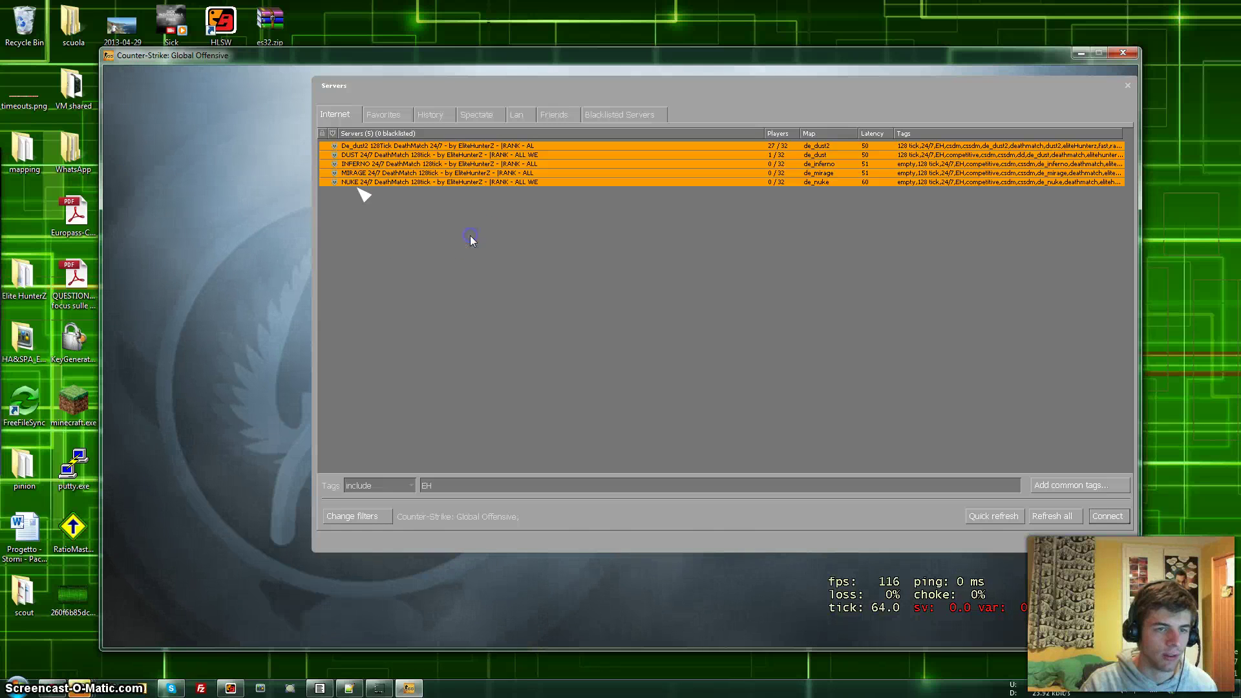
Step: Show the favorite servers, sort them by number of players and select the De_dust2 DeathMatch server
left_click(379, 116)
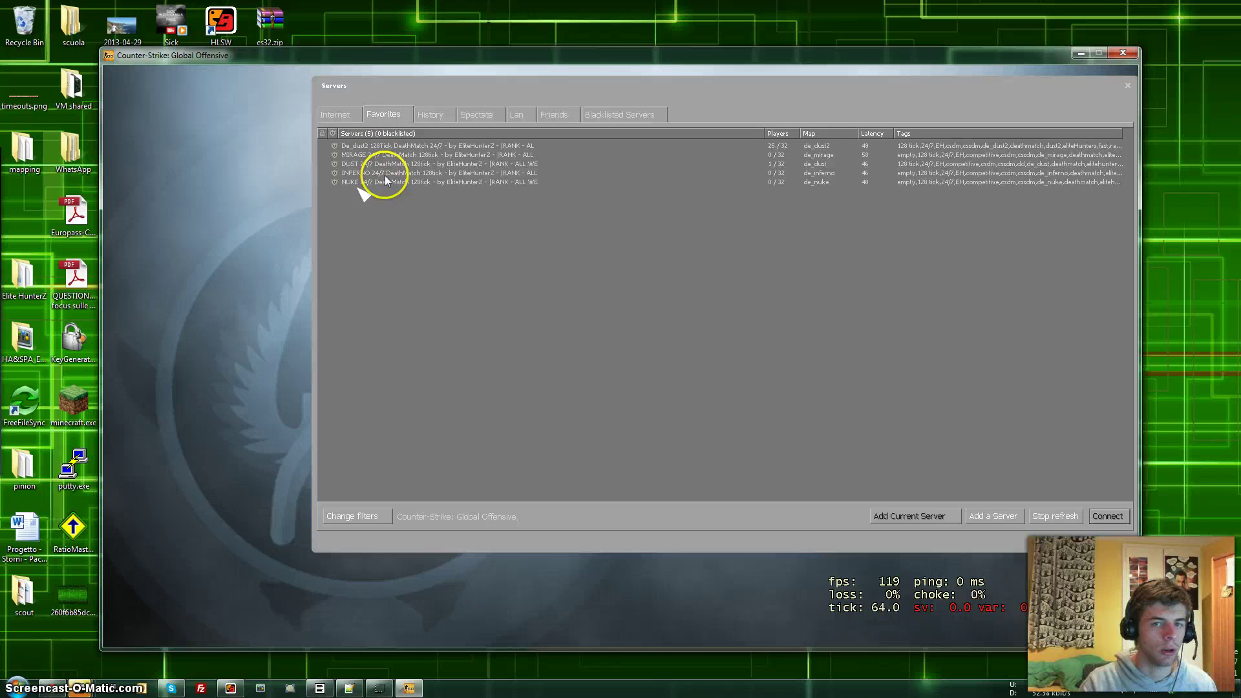
left_click(769, 134)
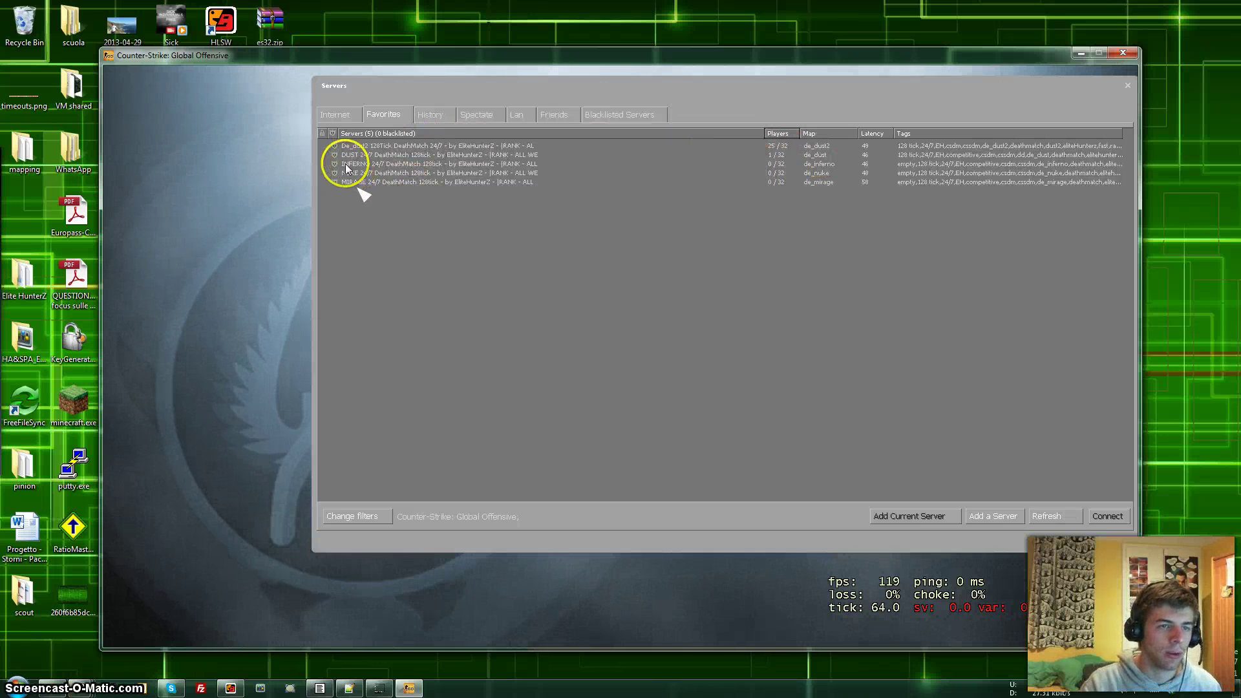
left_click(427, 147)
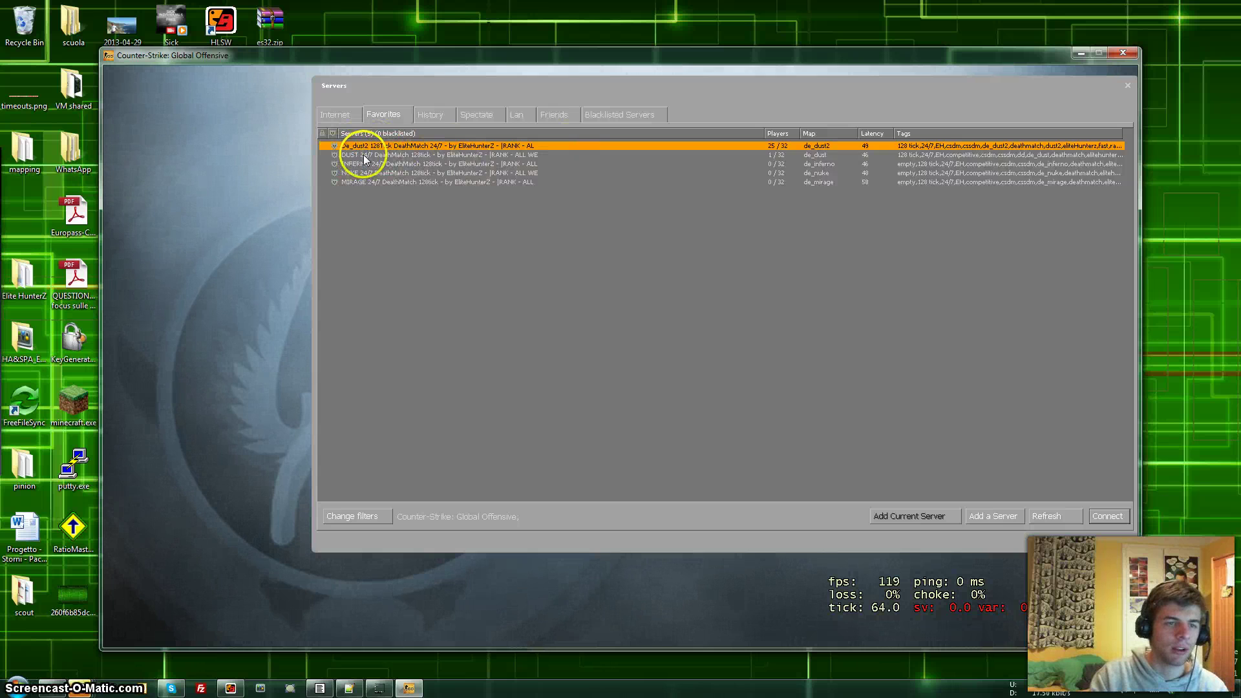
left_click_drag(381, 80, 252, 90)
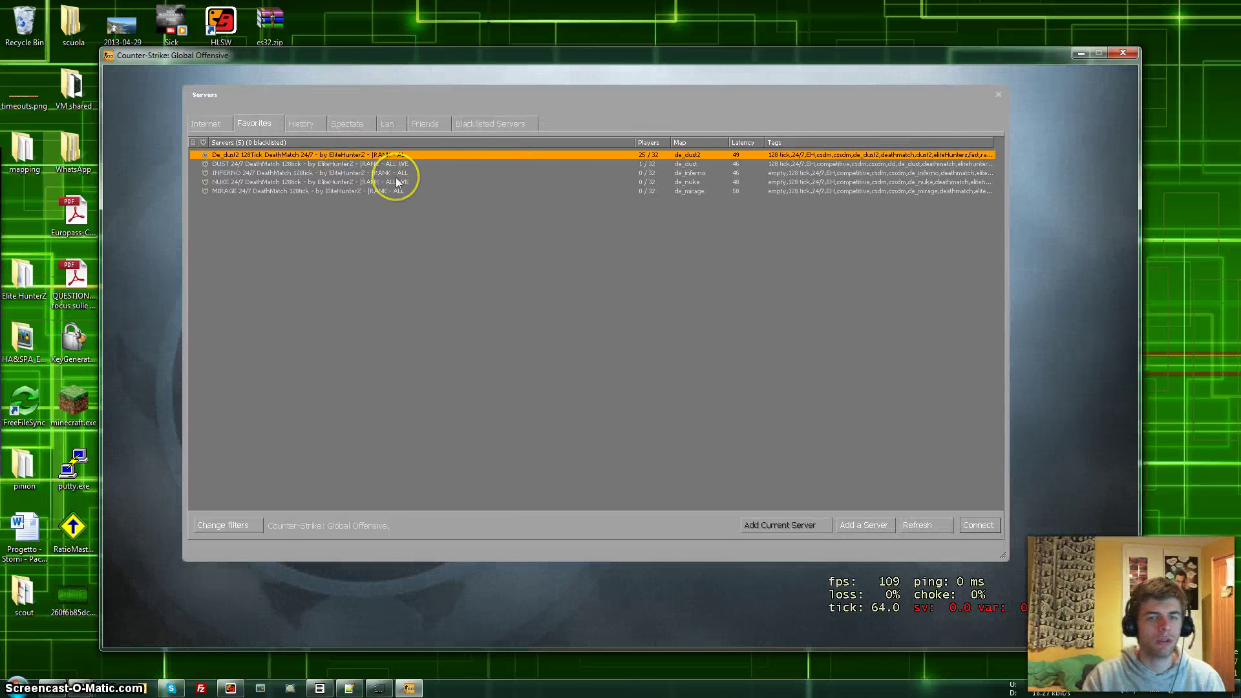
Step: Select the DUST 24/7 DeathMatch server among the favorites and check its player count
left_click(597, 172)
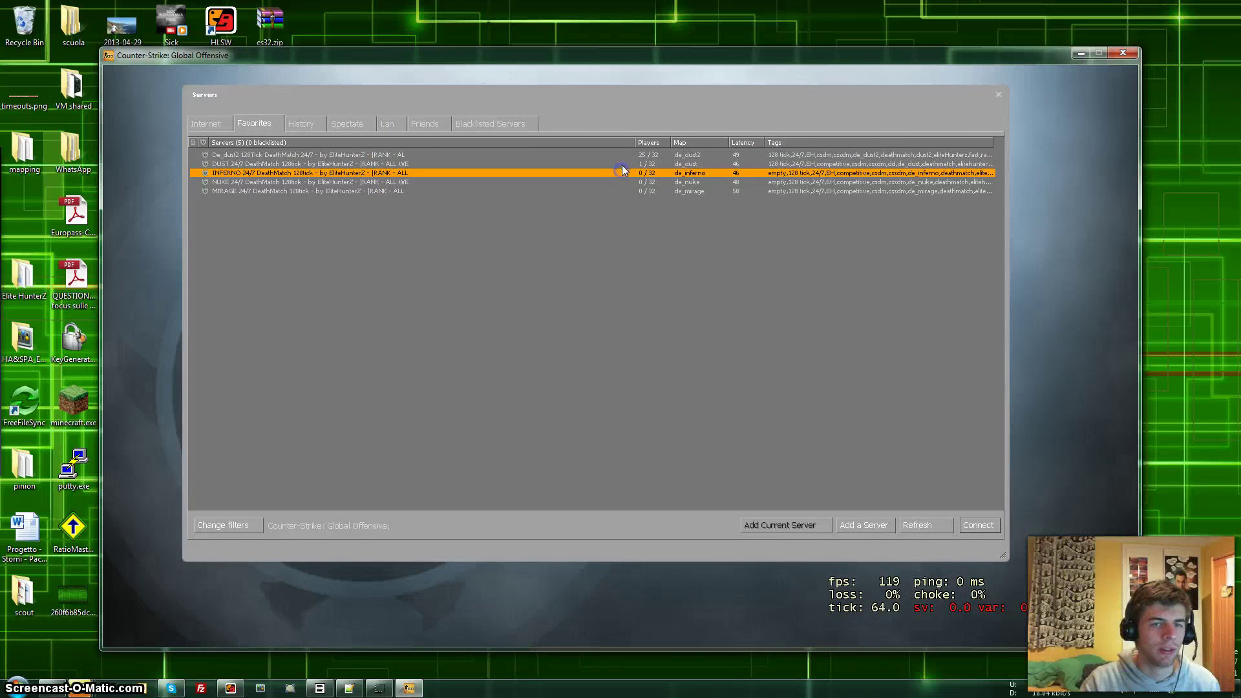
left_click(623, 164)
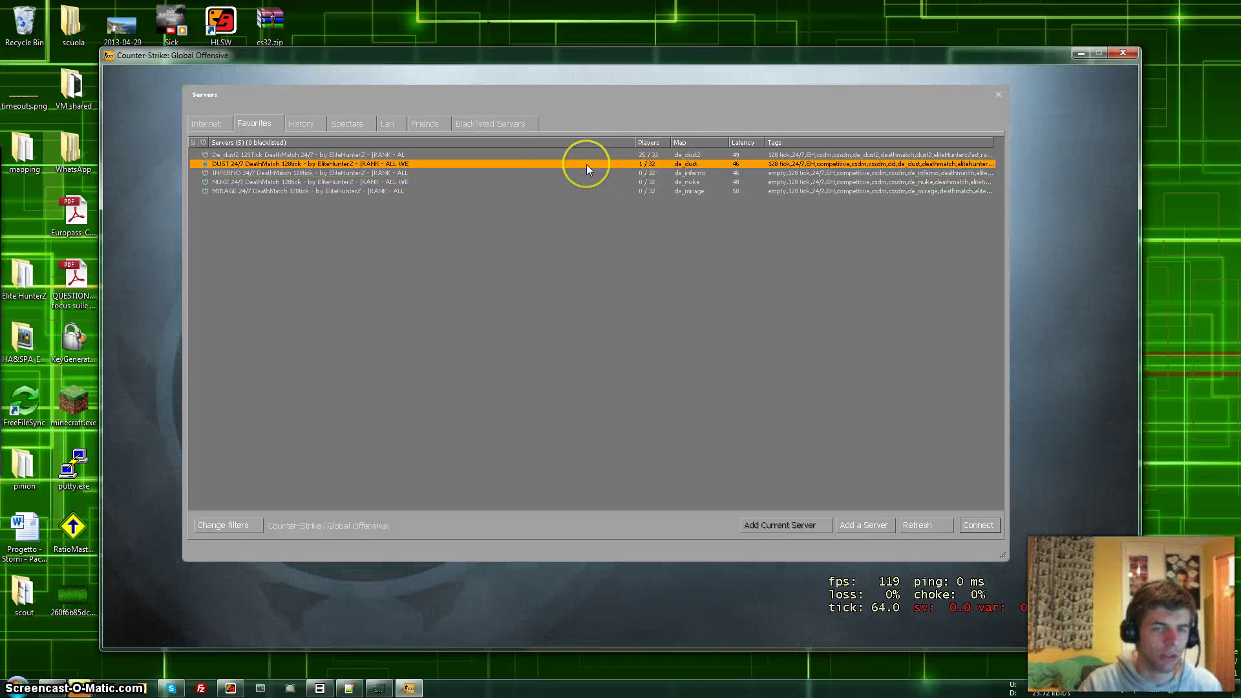
left_click(622, 164)
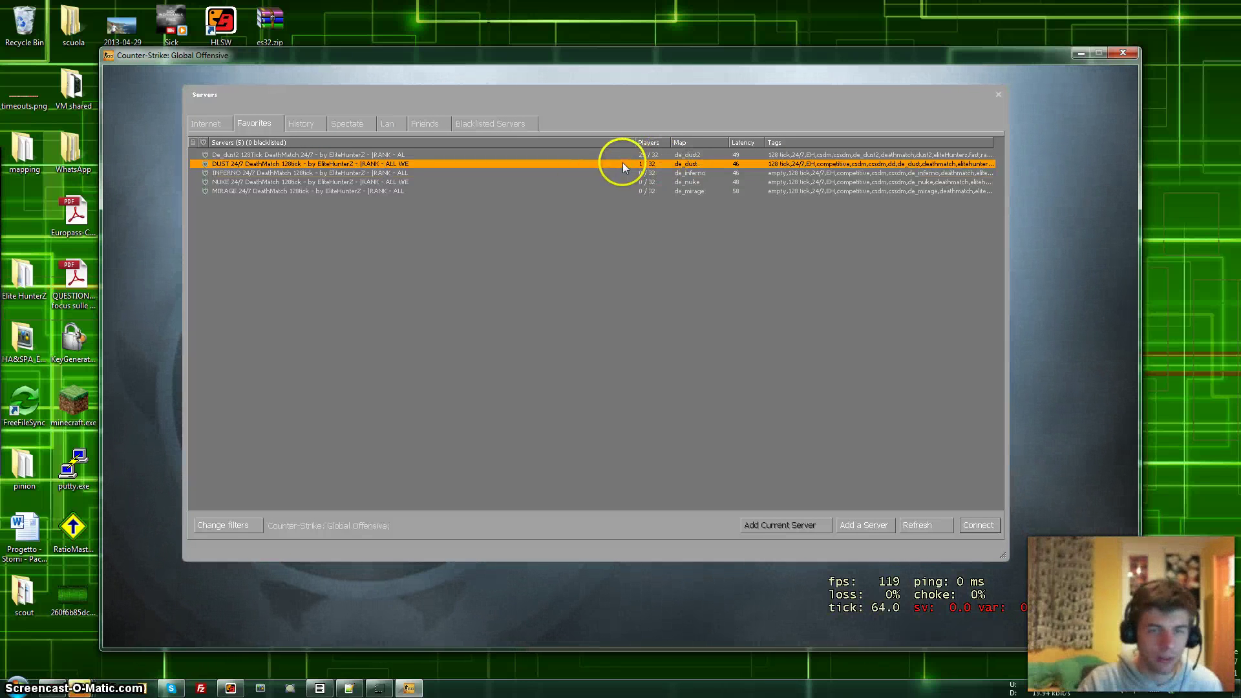
left_click(645, 169)
left_click(649, 167)
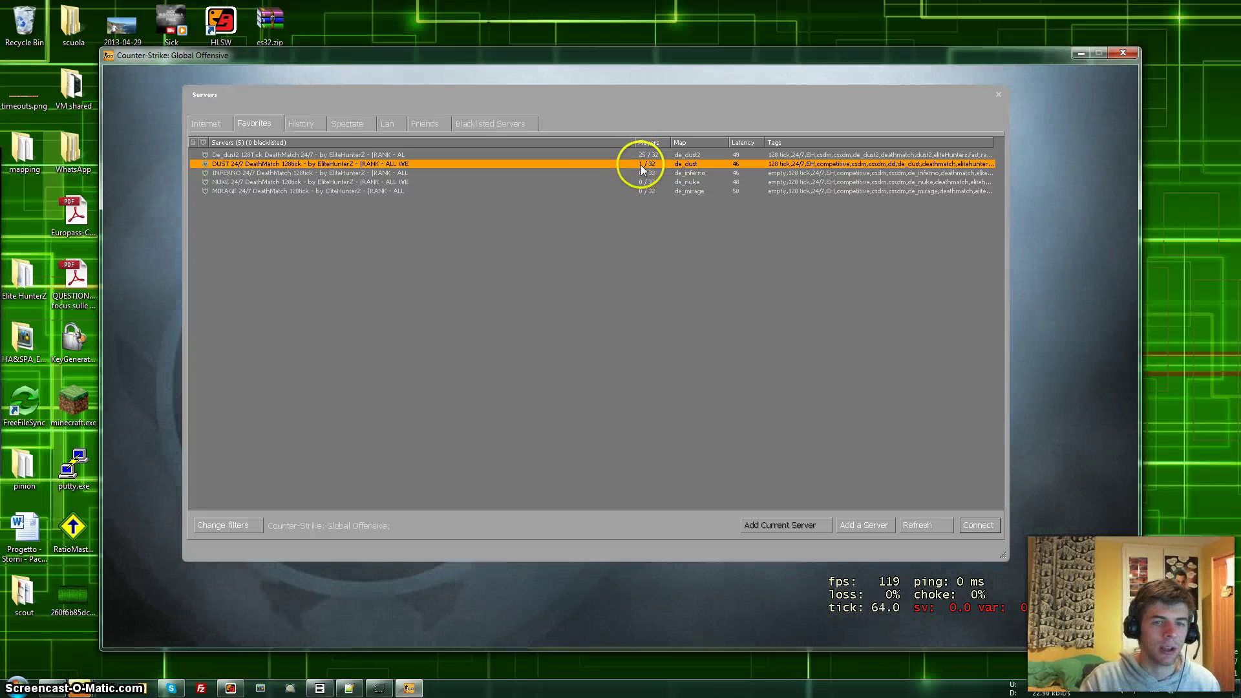
Step: Connect to the DUST 24/7 DeathMatch server from the favorites and continue past the Dust map's loading screen
double_click(642, 169)
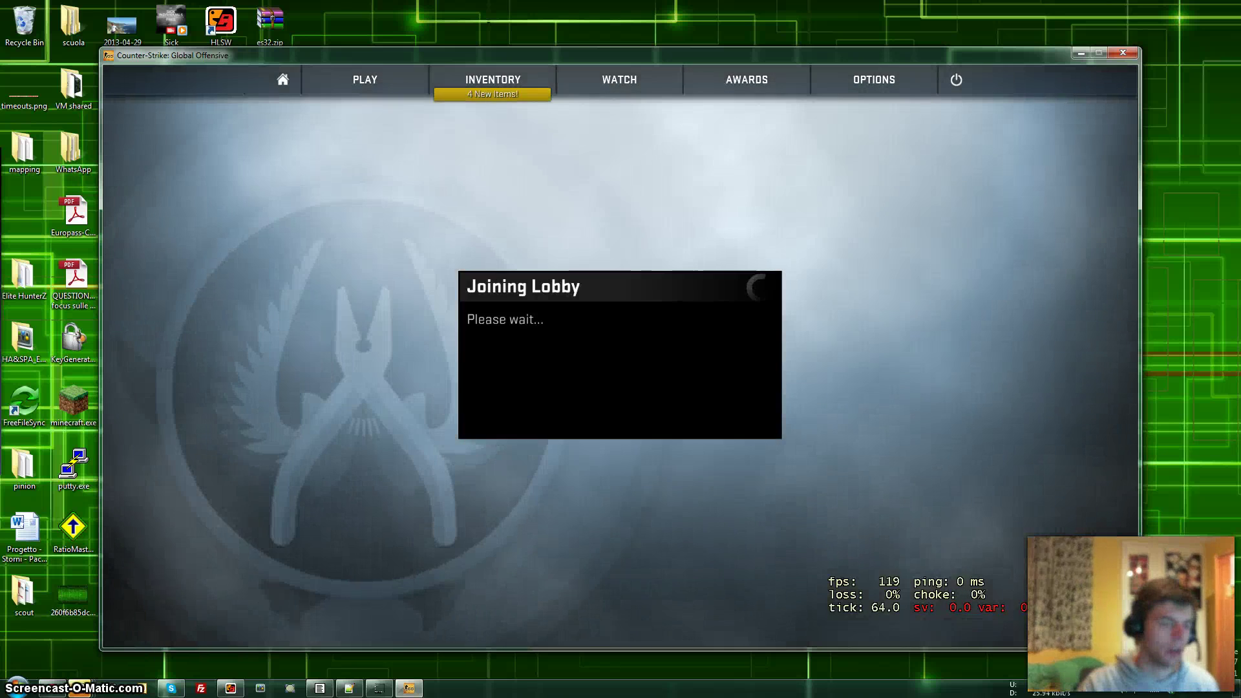
left_click(560, 246)
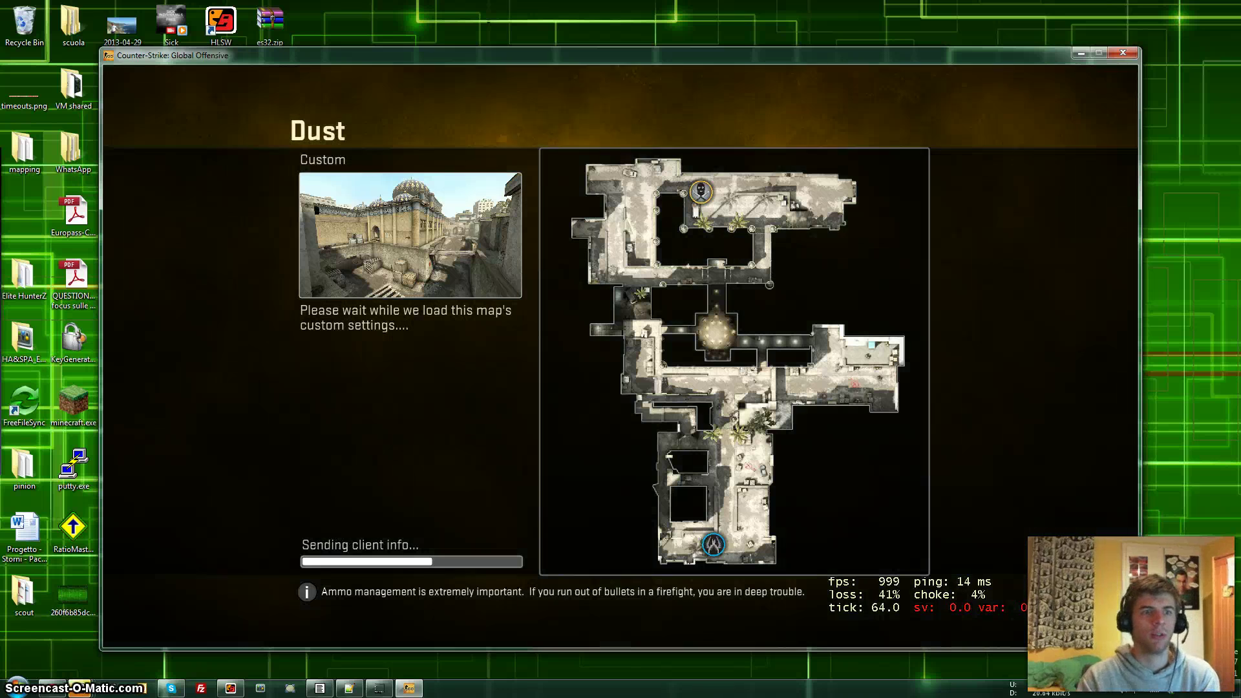
left_click(515, 306)
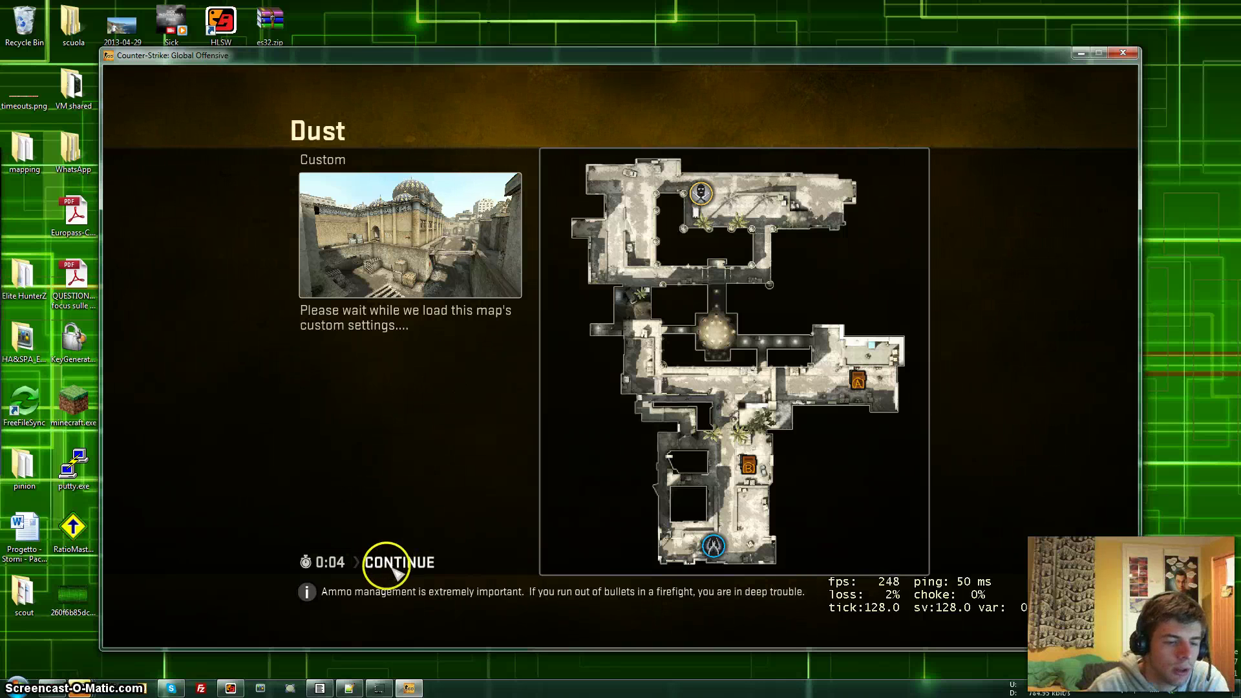
left_click(395, 568)
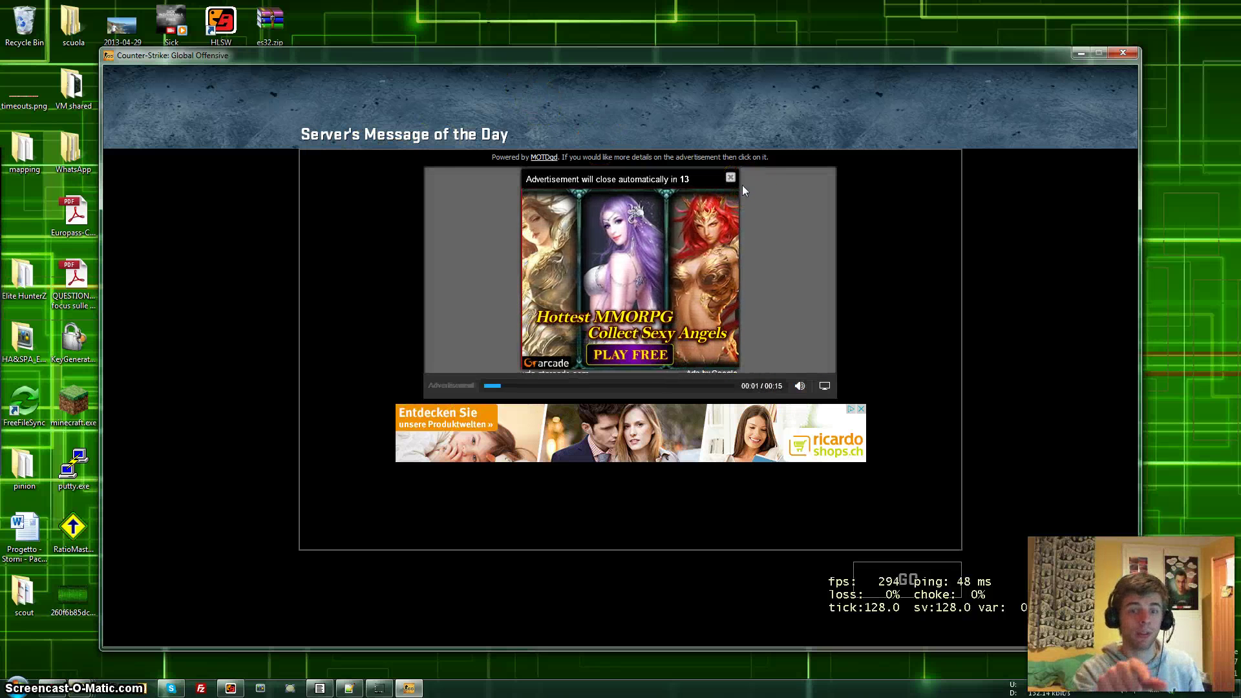
Step: Leave the server's message of the day with its advertisement and join a team using Auto select
left_click(731, 181)
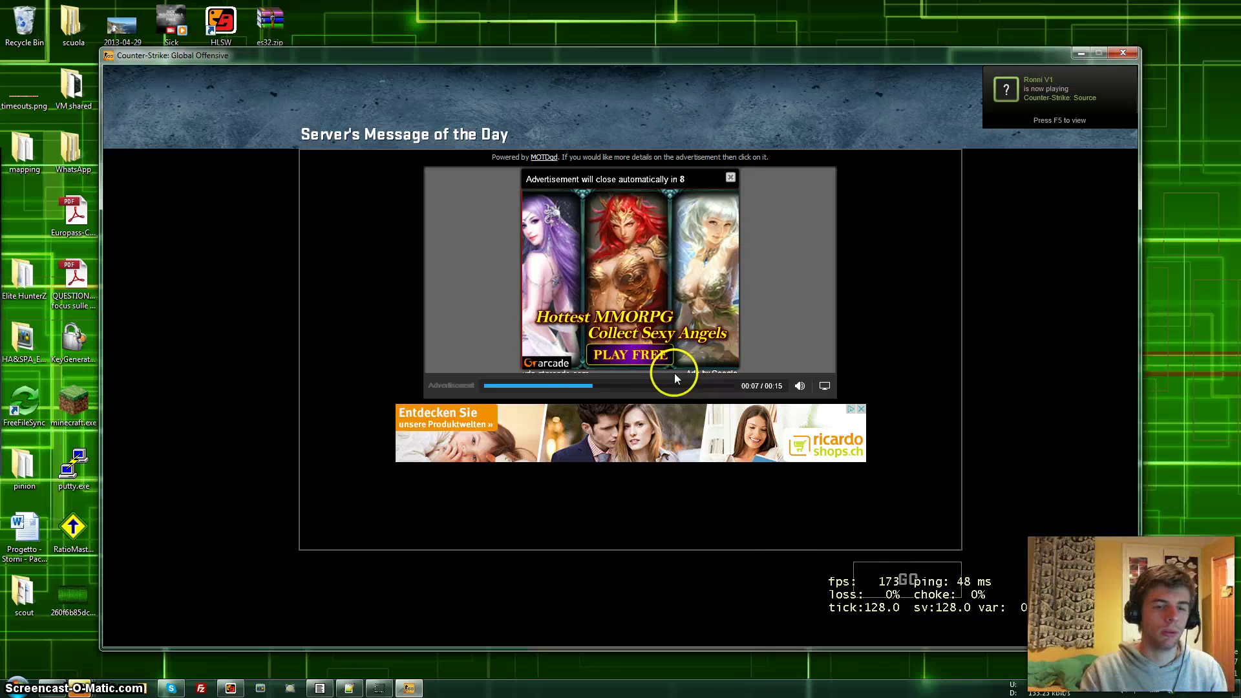
left_click(913, 585)
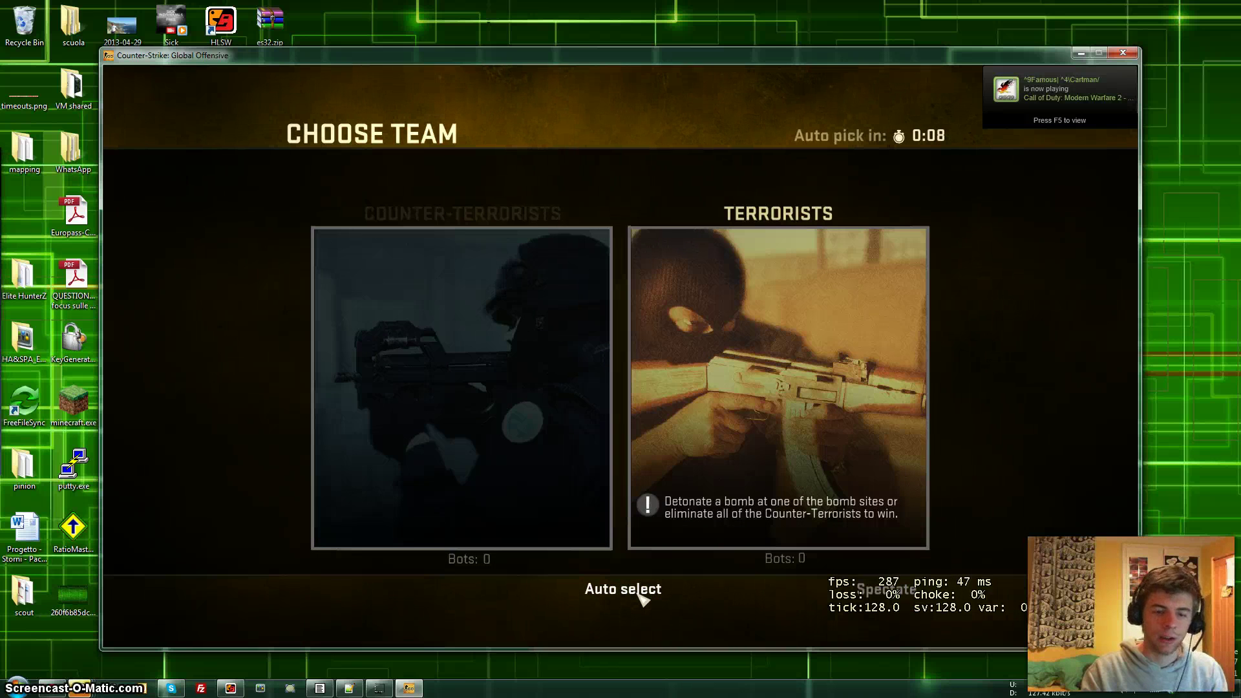
left_click(637, 593)
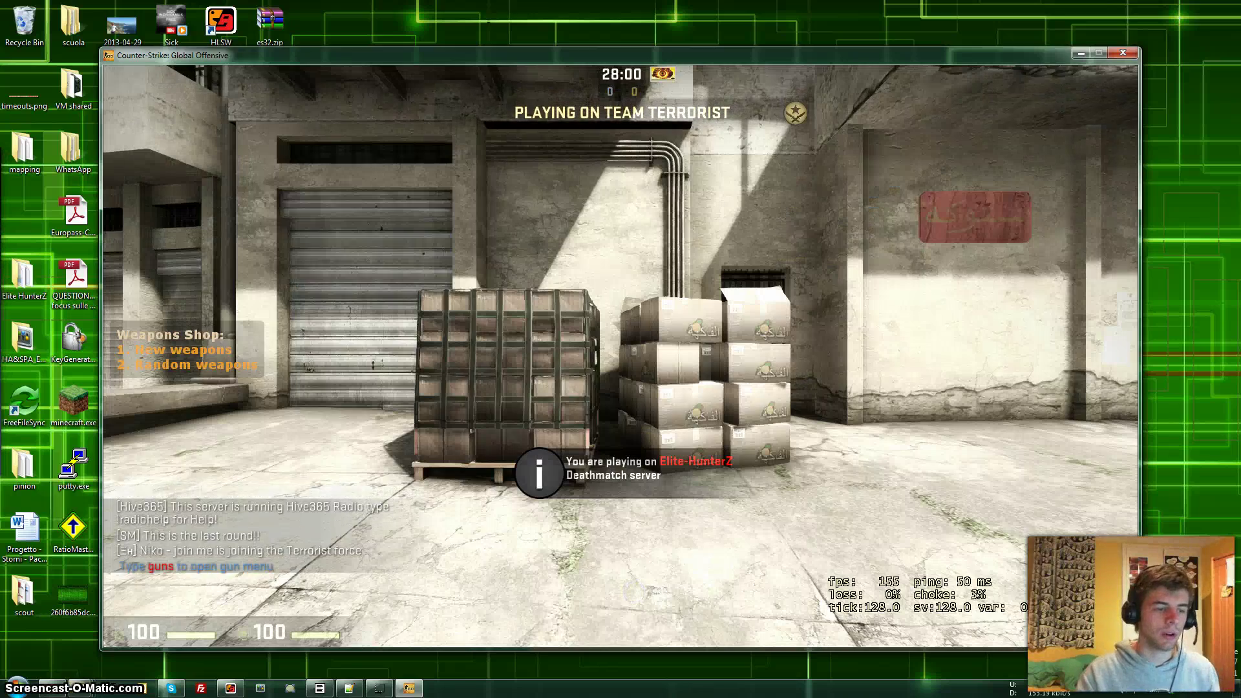
Step: Choose Random weapons in the Weapons Shop and look around the Dust map from the Terrorist start
key("Tab")
key("2")
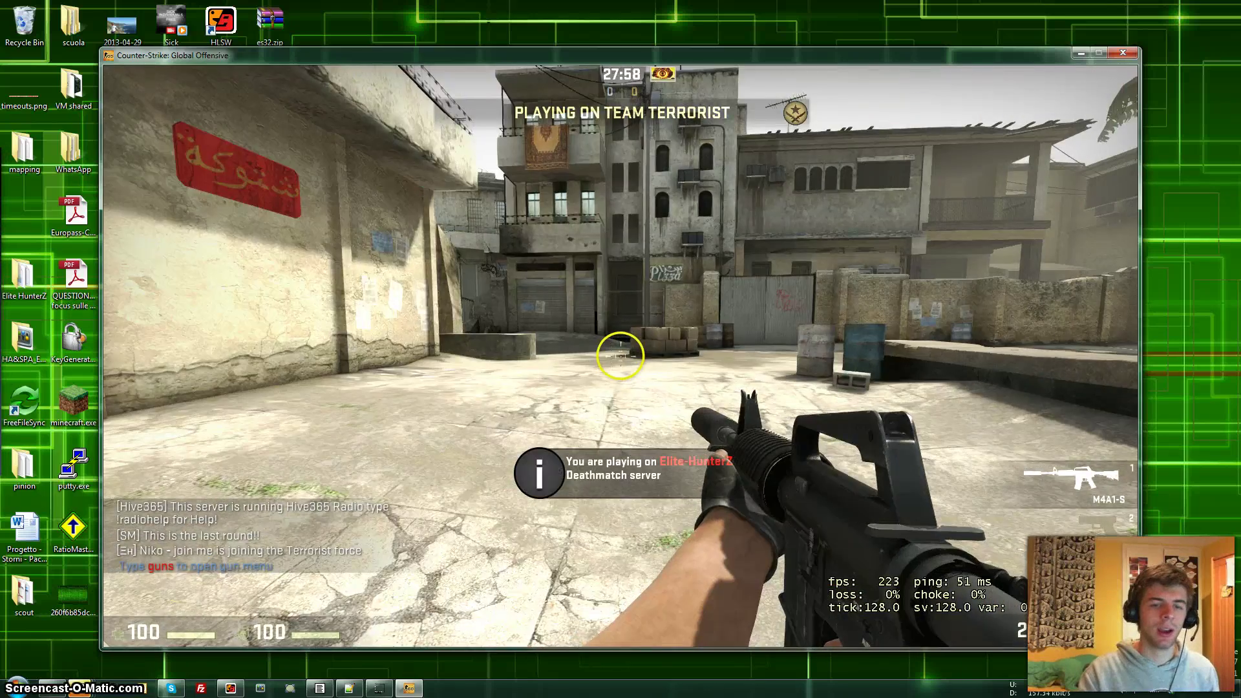
key("Tab")
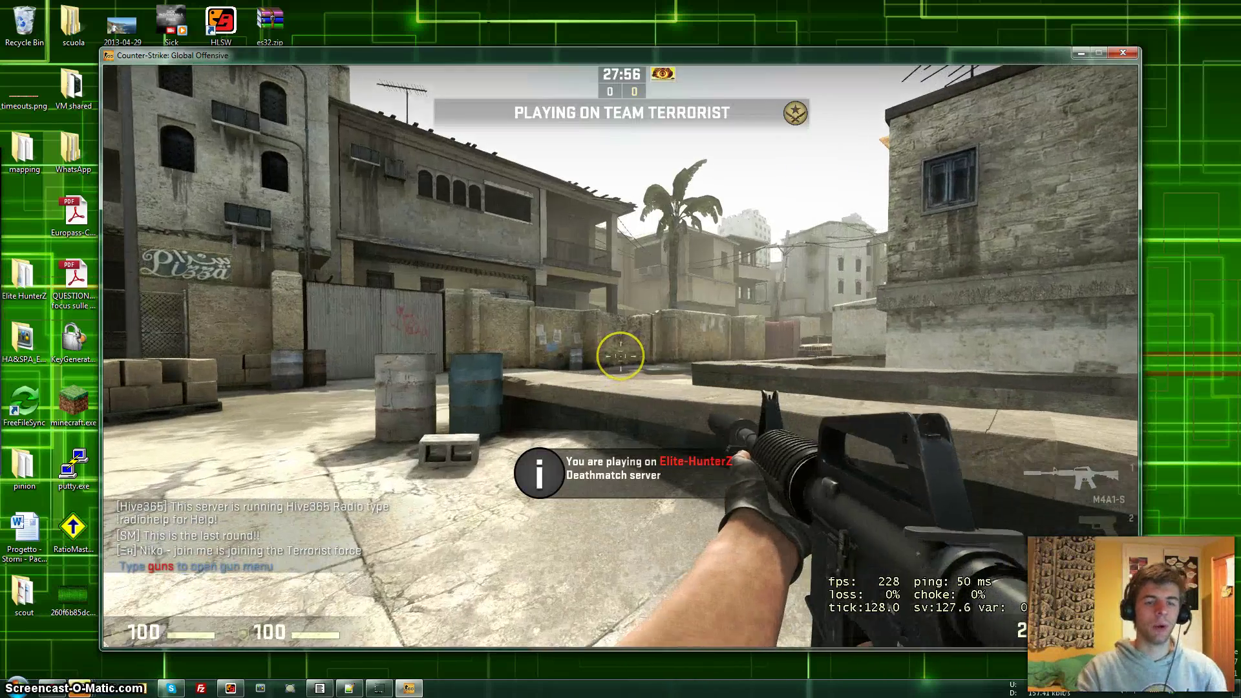
key("w")
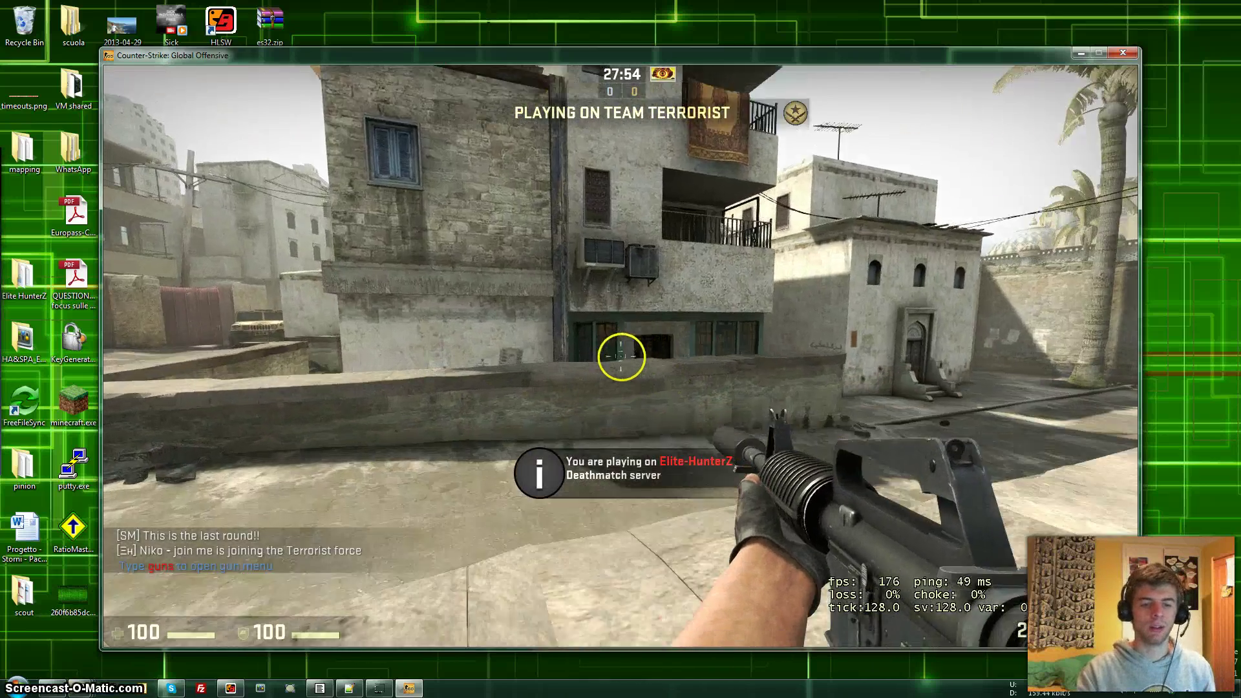
key("s")
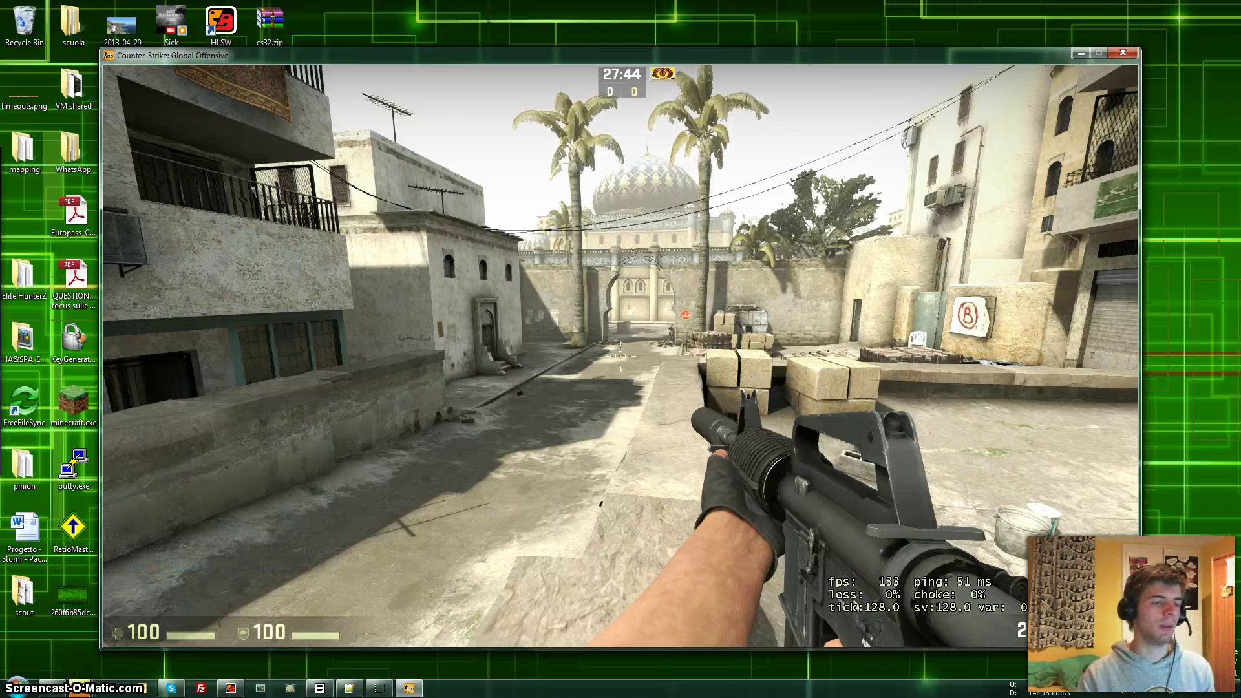
key("alt+Tab")
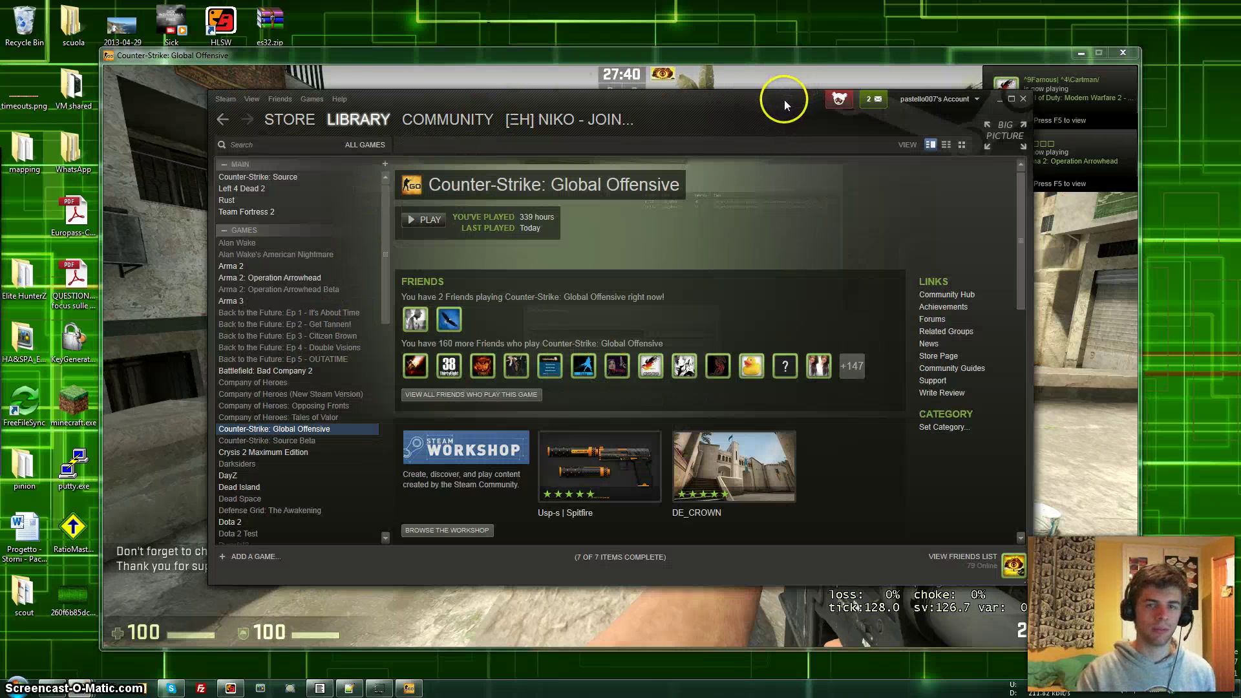
left_click_drag(785, 99, 764, 133)
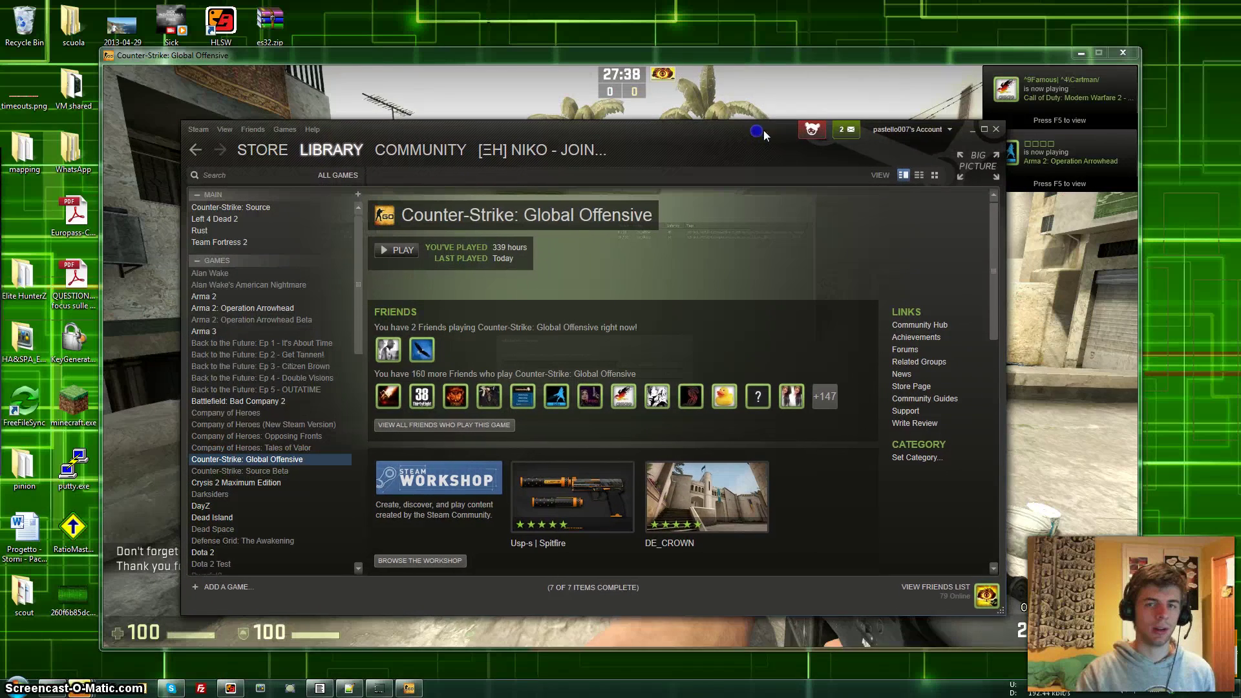
left_click(983, 130)
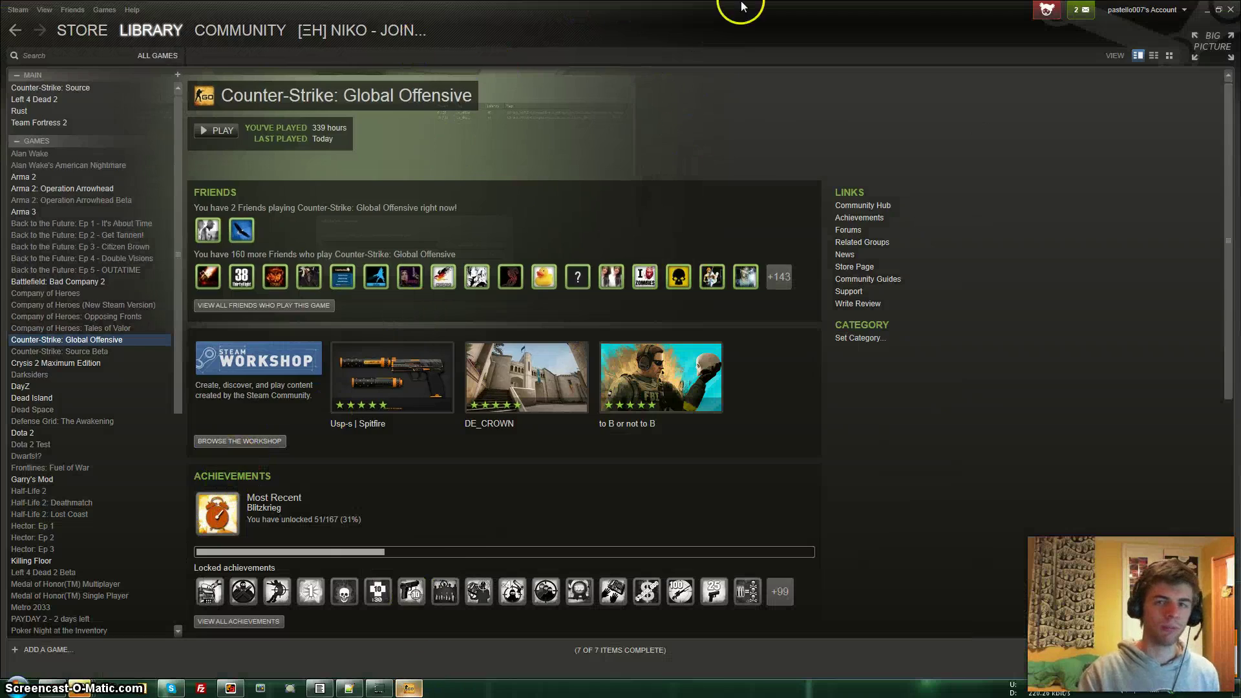
left_click_drag(972, 11, 473, 213)
left_click(1078, 53)
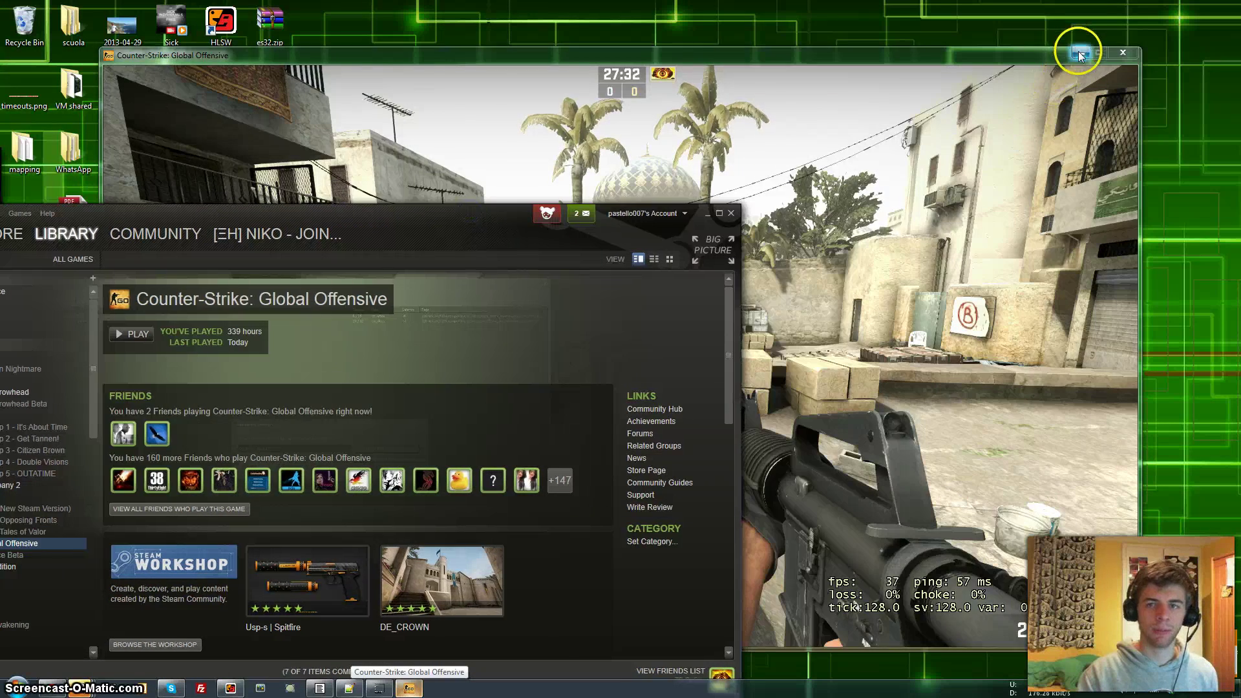
left_click_drag(395, 233, 594, 126)
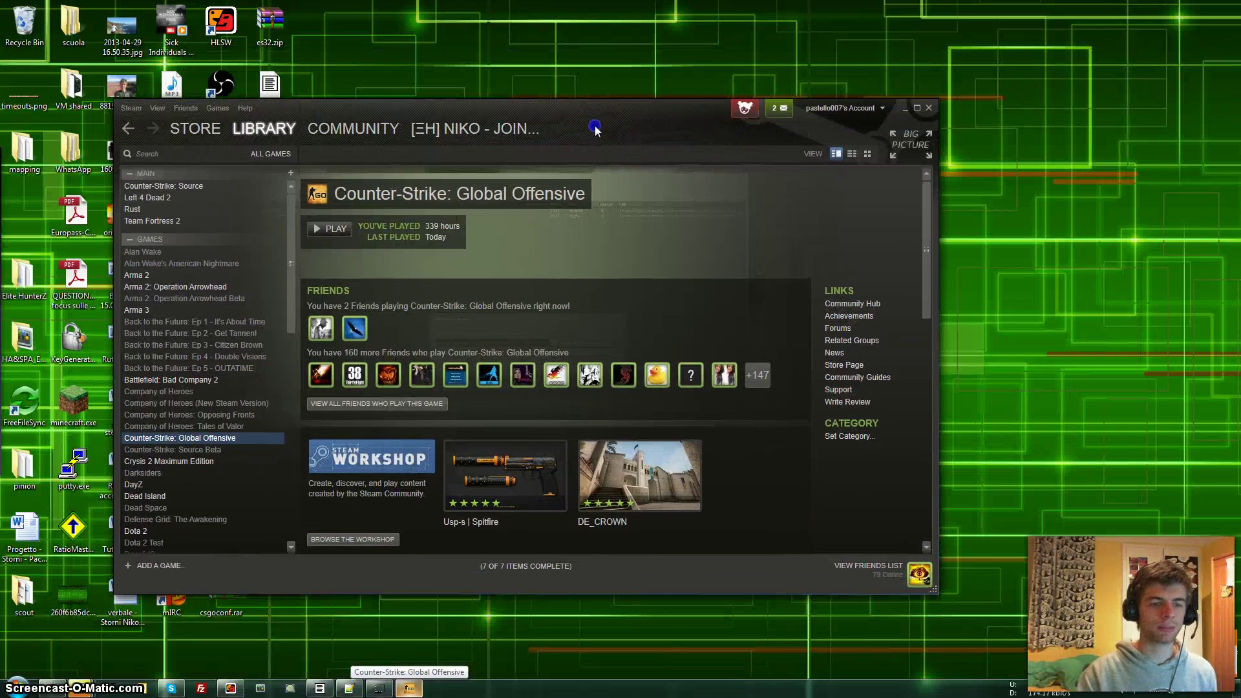
left_click(409, 689)
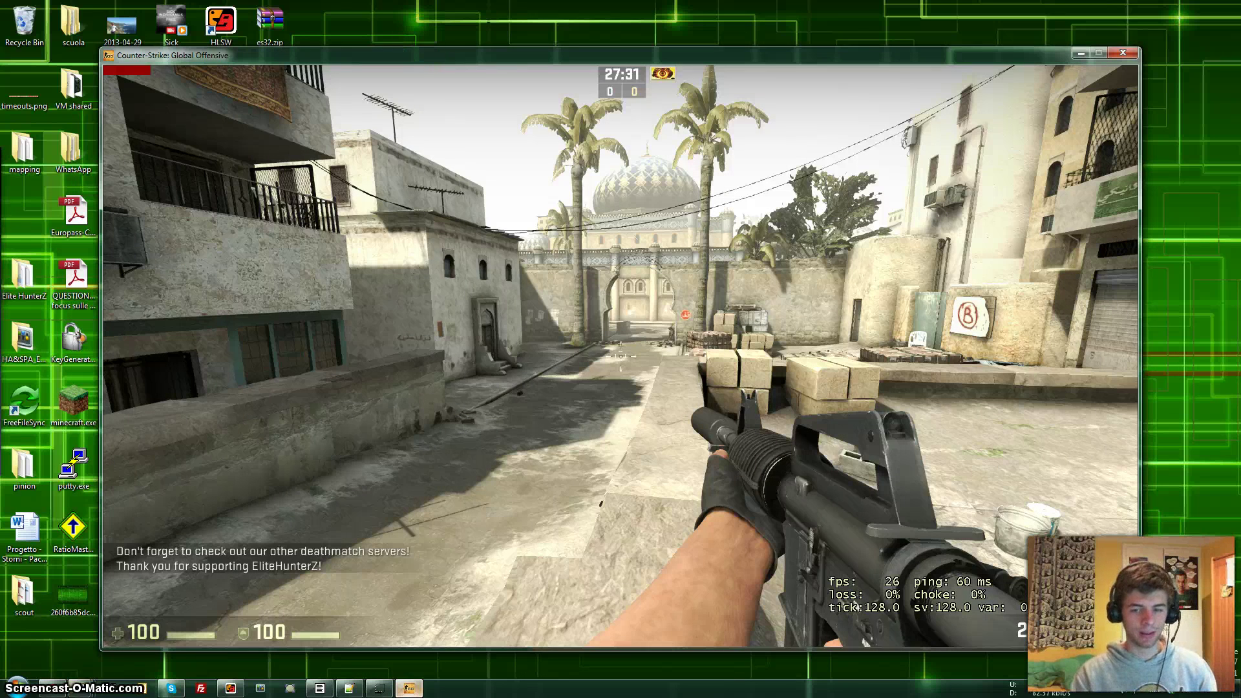
Step: Minimize the game, switch to HLSW and examine the players listed for the DUST 24/7 DeathMatch server
key("1")
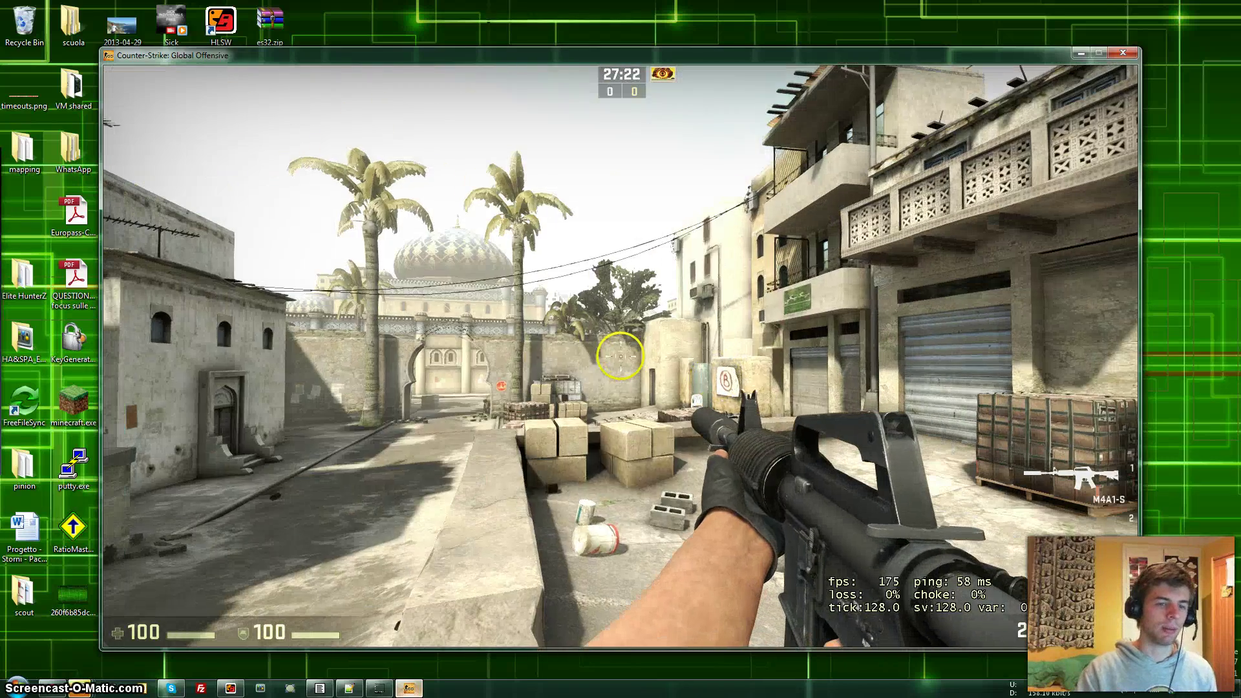
key("grave")
left_click(1083, 54)
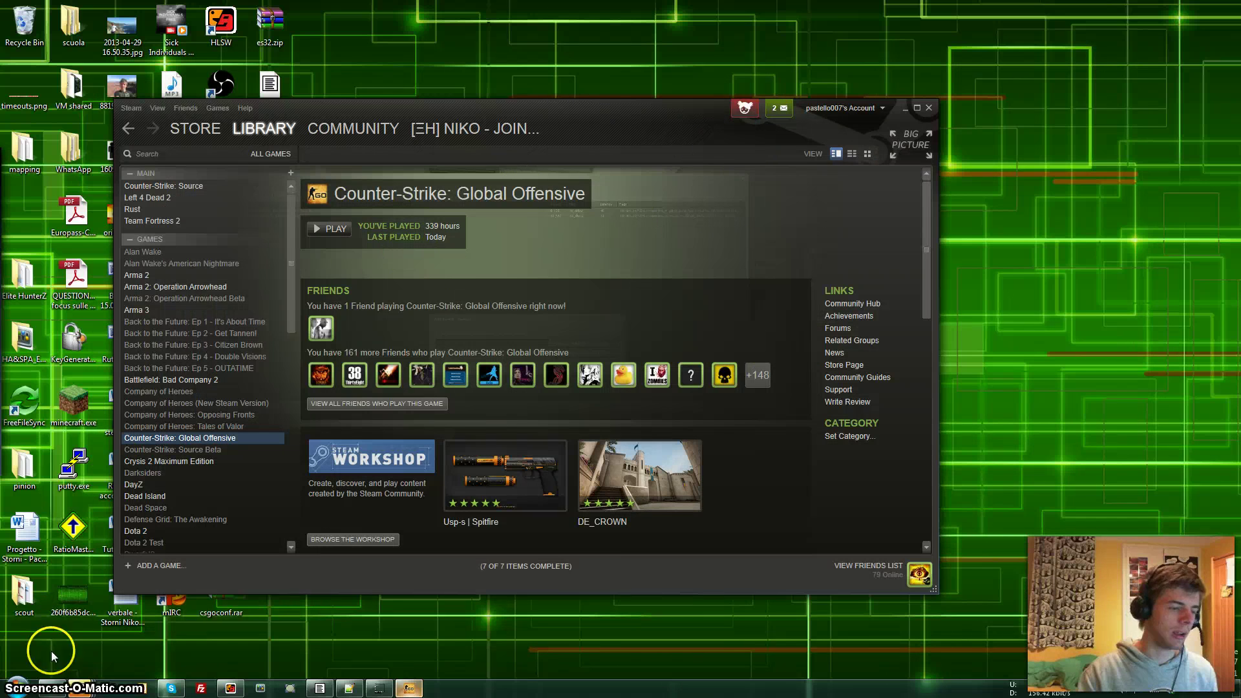
left_click(227, 689)
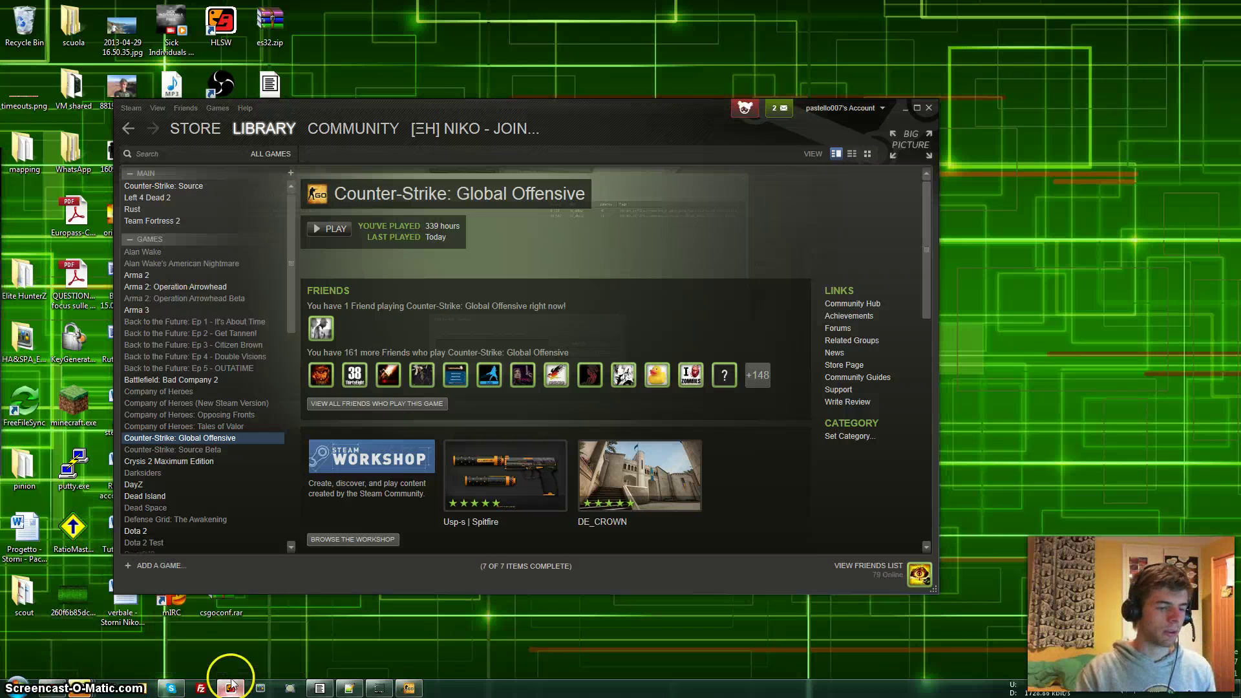
left_click_drag(653, 106, 614, 2)
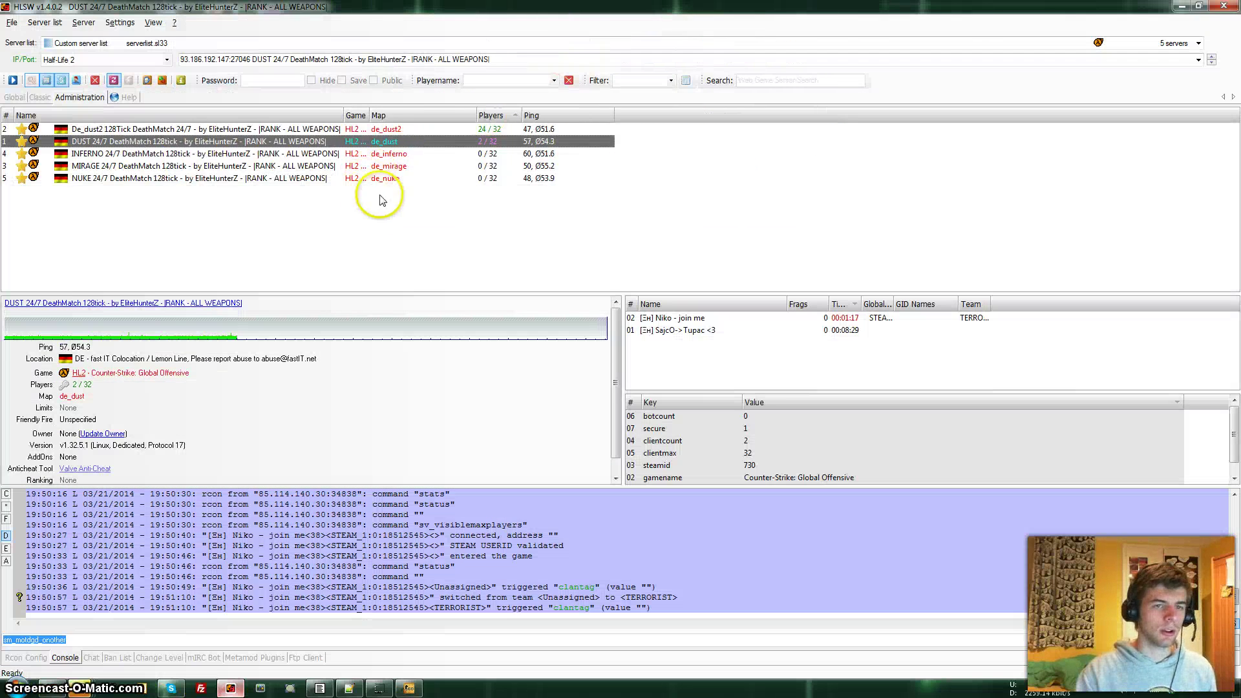
left_click(679, 319)
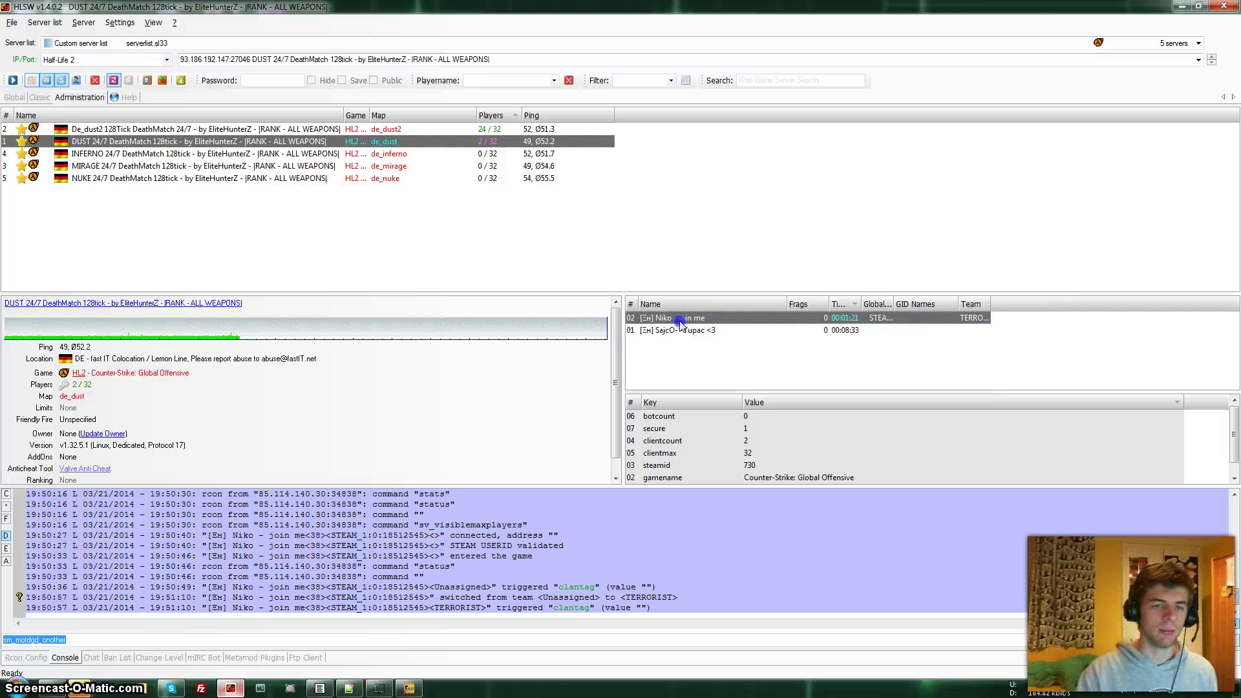
left_click(689, 330)
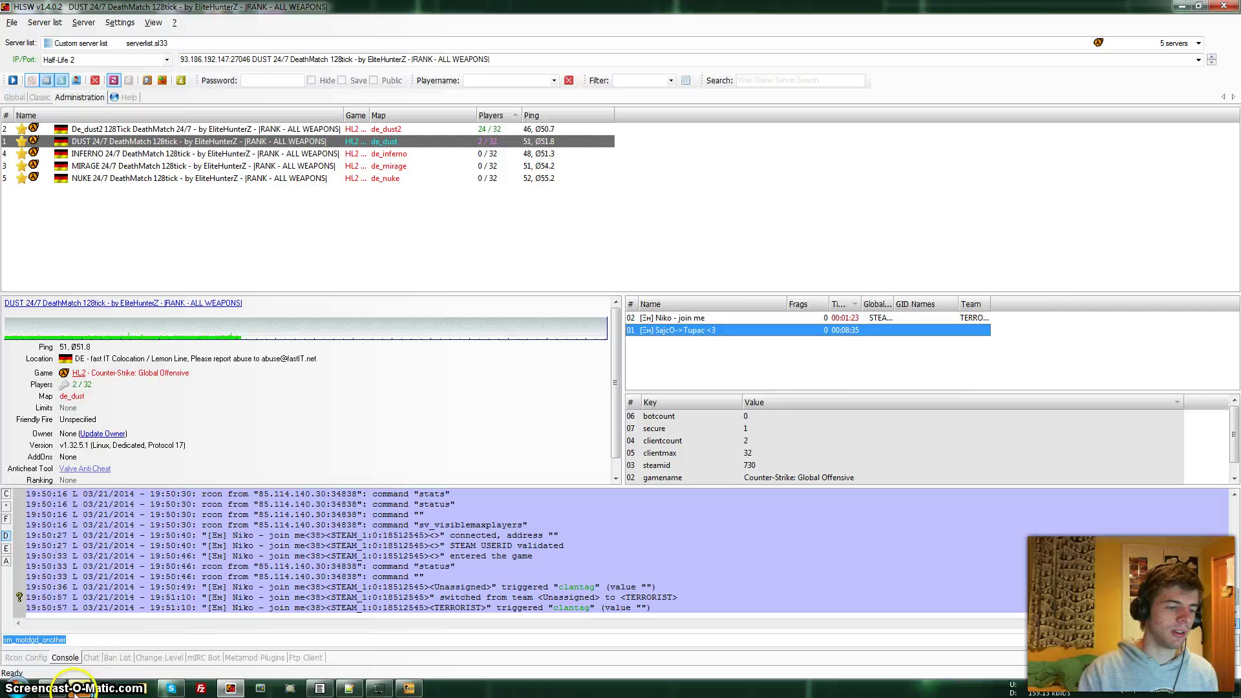
Step: Compare the player counts and player lists of the De_dust2 and DUST DeathMatch servers, ending on the DUST server
left_click(77, 689)
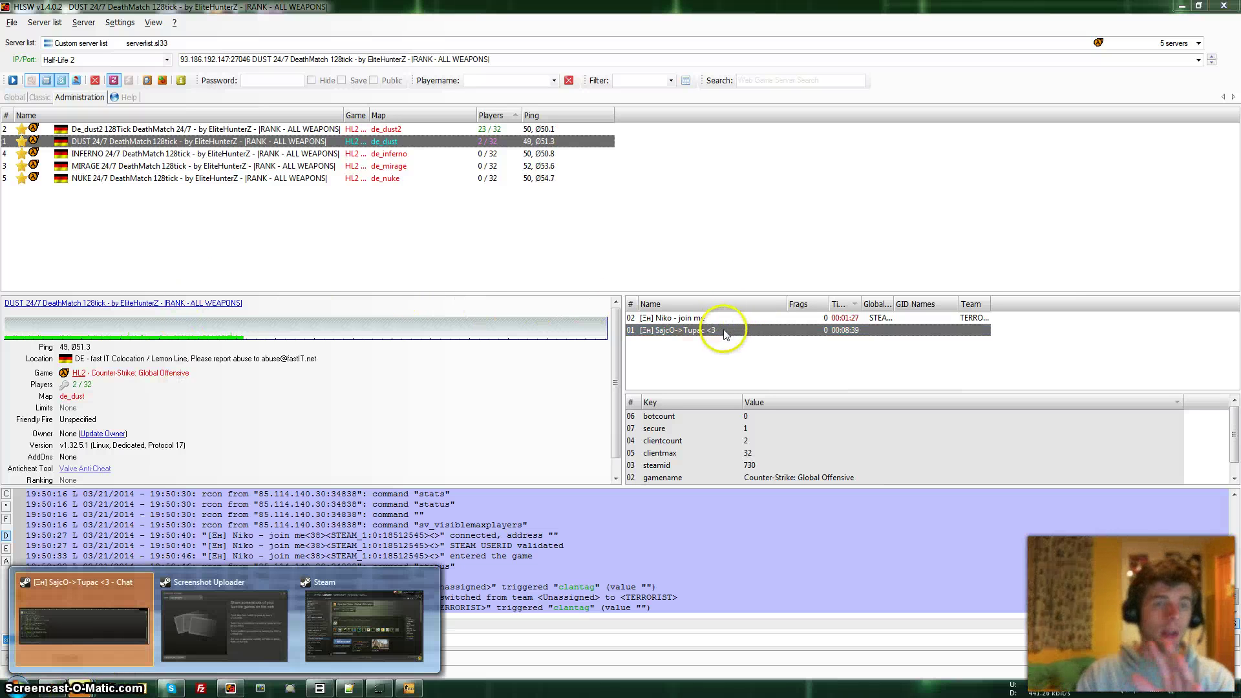
left_click(488, 148)
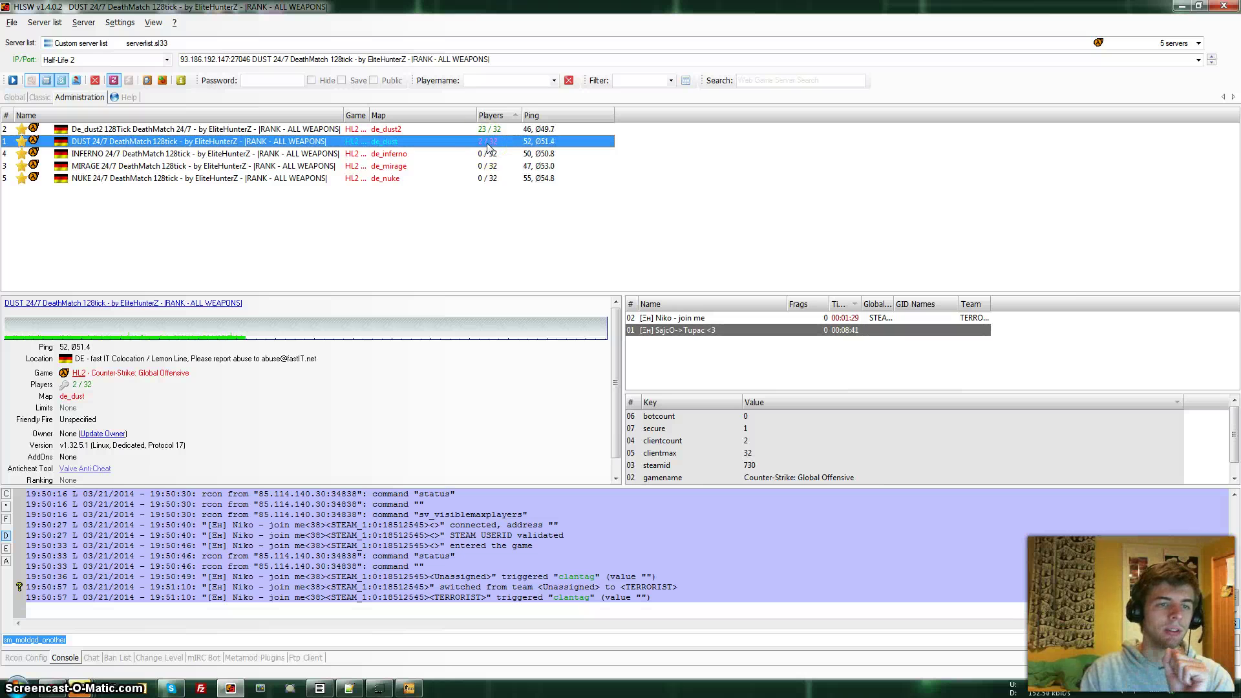
left_click(490, 129)
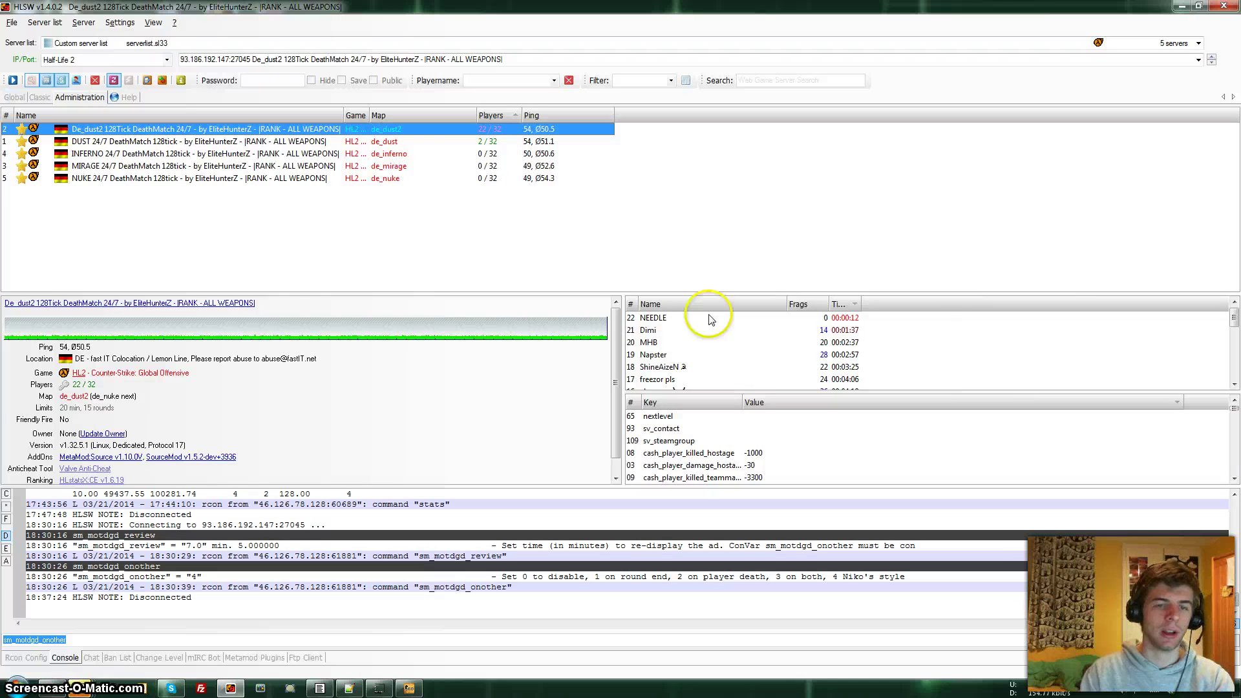
left_click(491, 143)
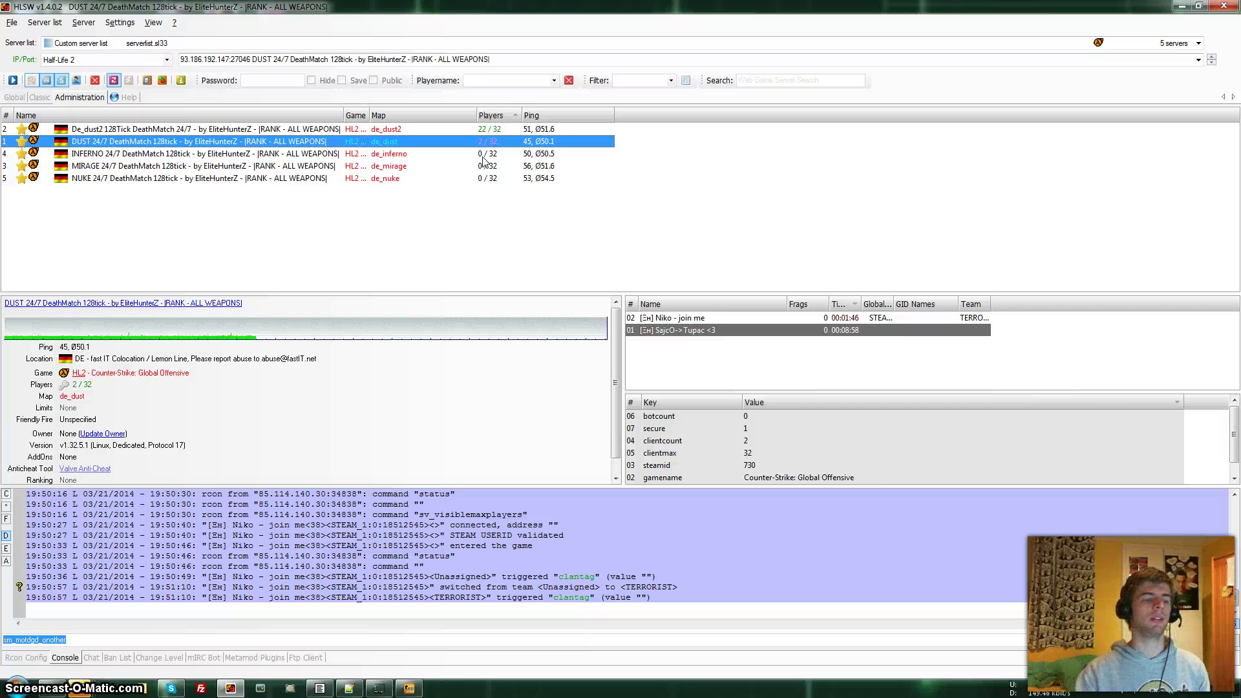
left_click(378, 690)
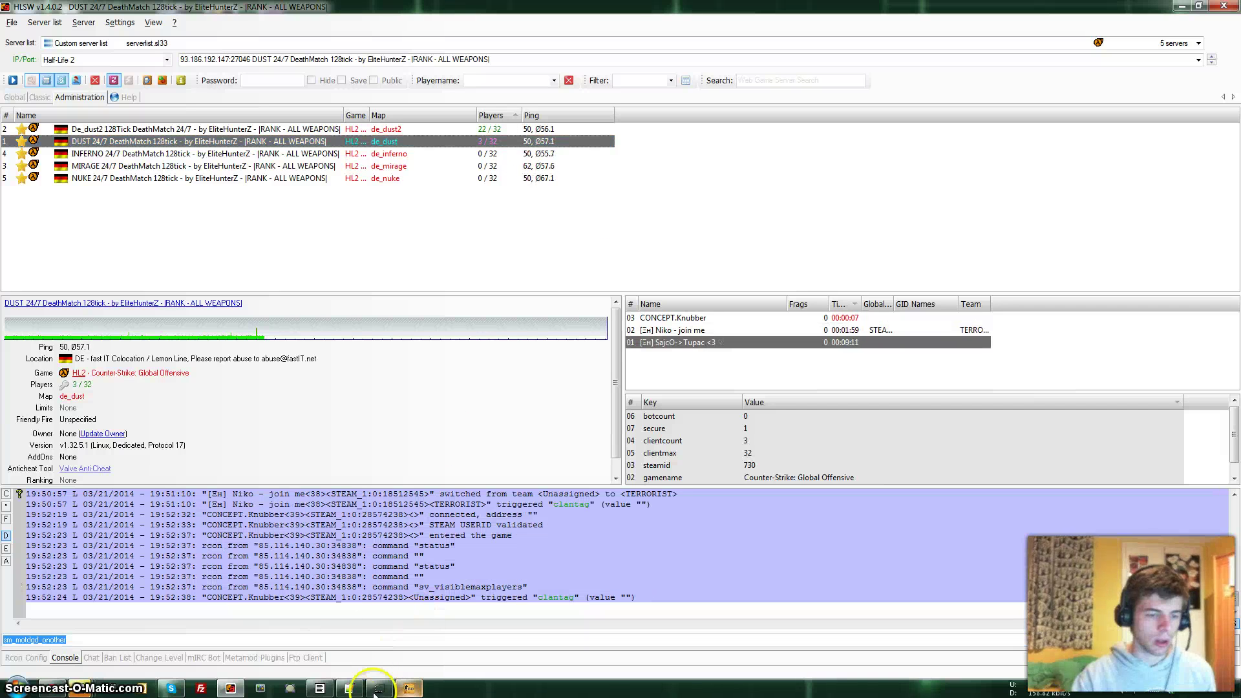
left_click(312, 342)
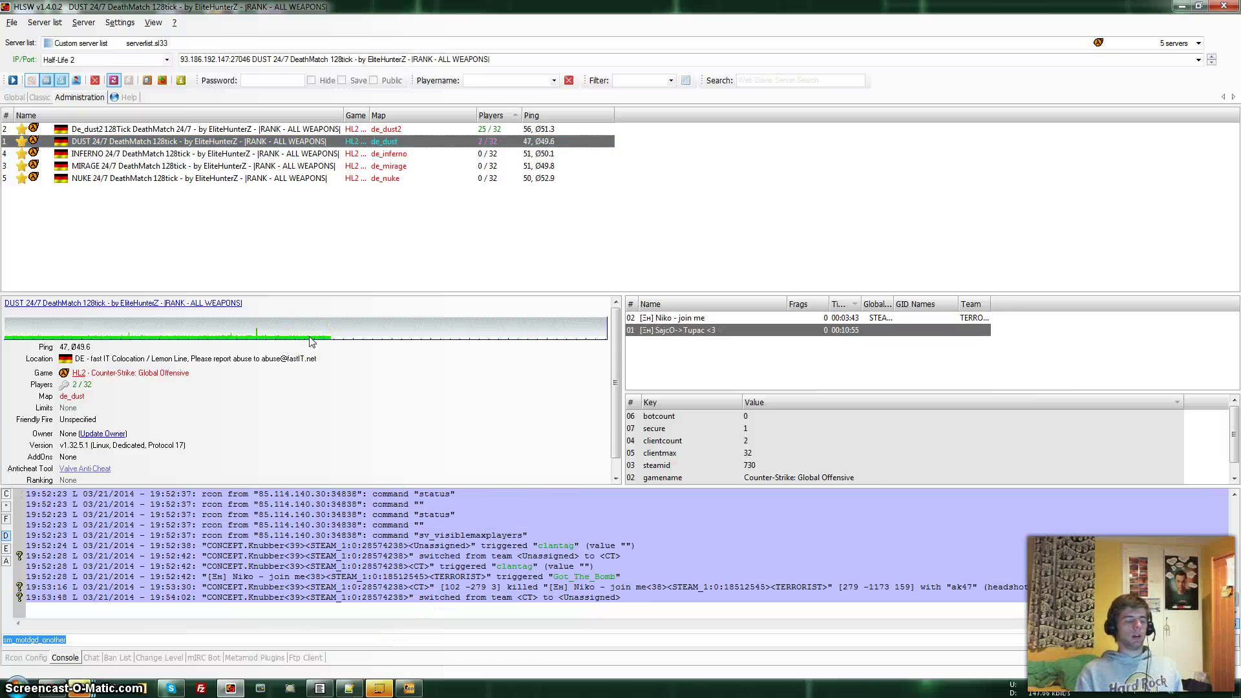